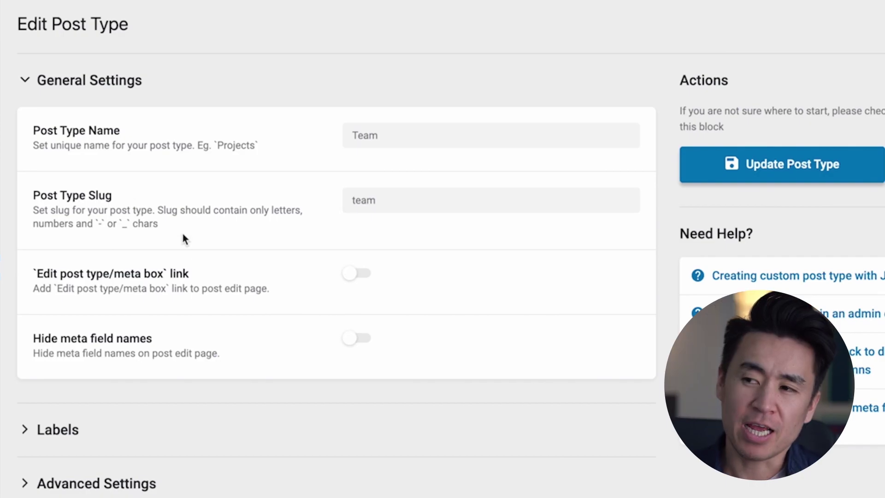
Step: Scroll down the Team post type editor to review its three meta fields
scroll(193, 247, down, 6)
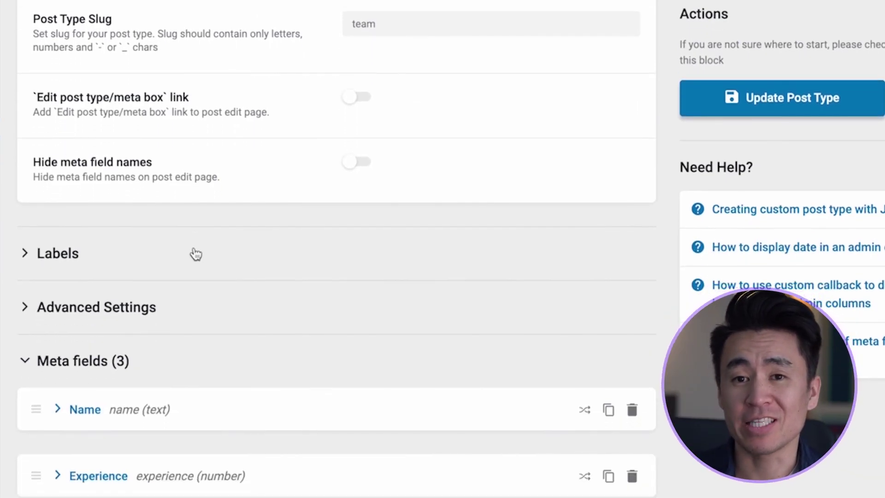
scroll(195, 254, down, 2)
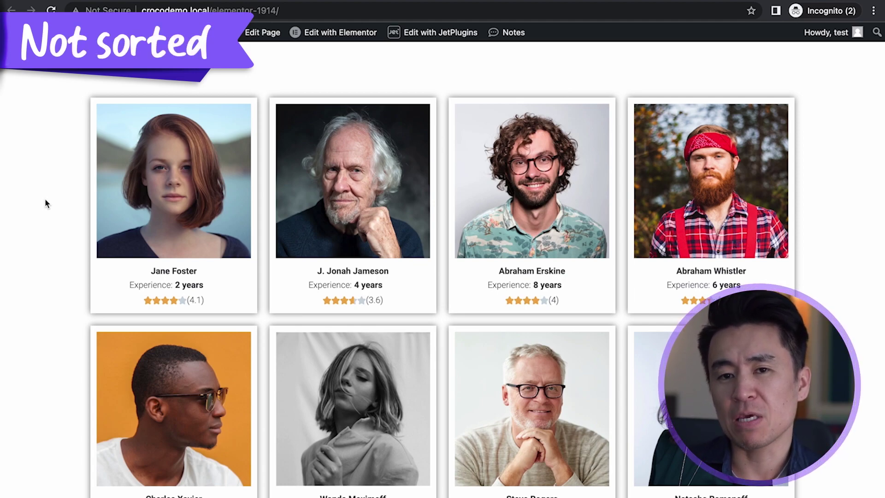
Step: Scroll through the front-end team cards grid to compare the card order
scroll(45, 199, down, 7)
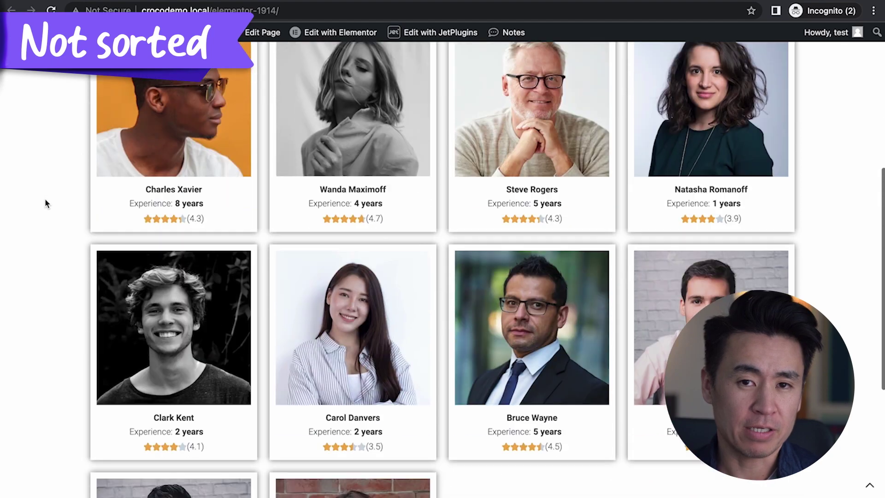
scroll(45, 203, up, 7)
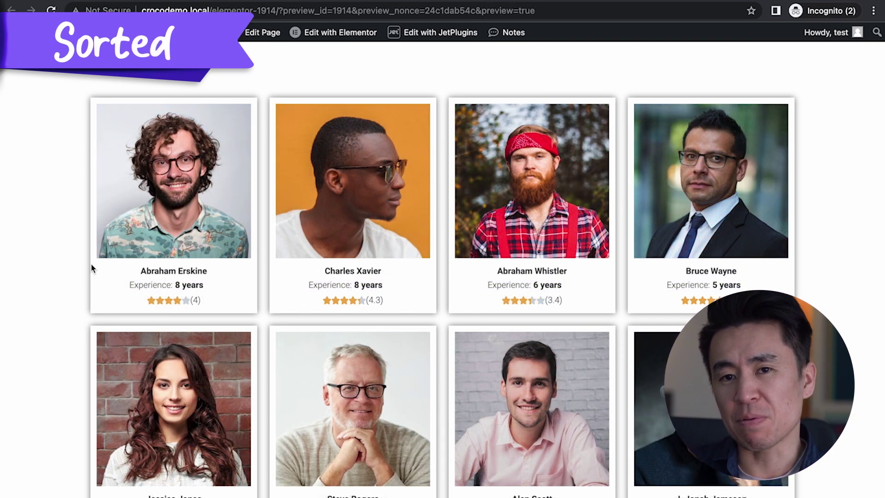
scroll(119, 335, down, 5)
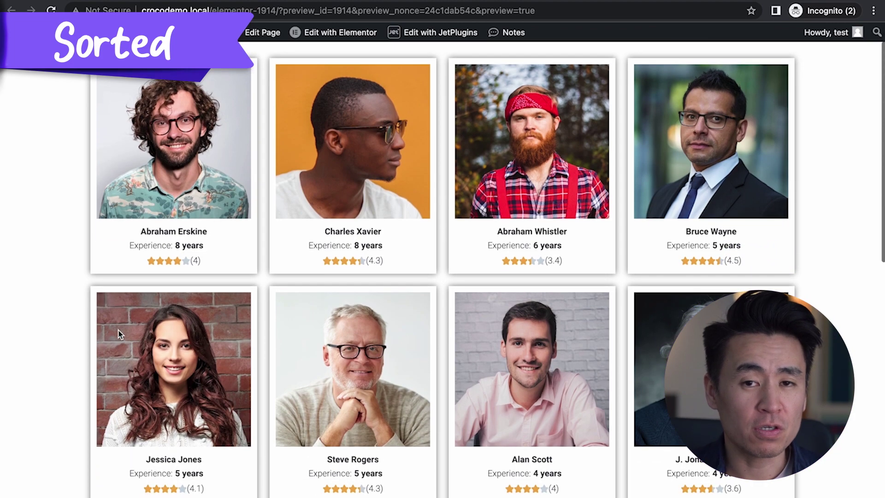
scroll(119, 334, down, 4)
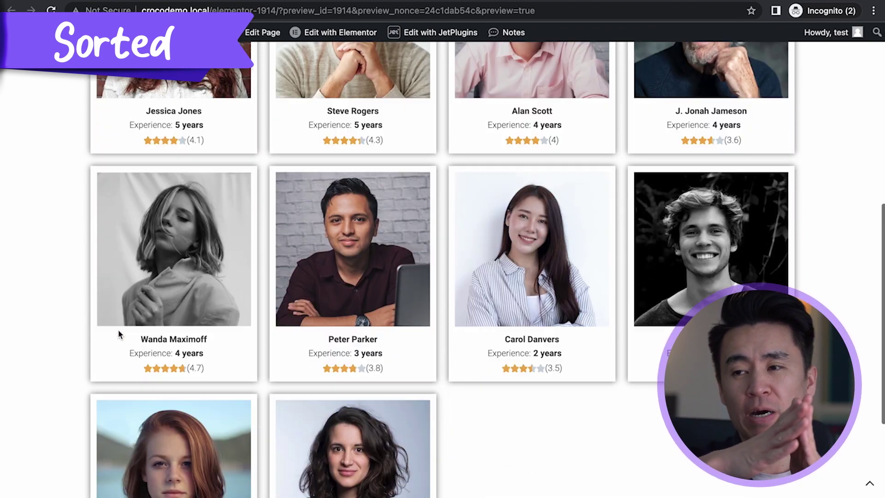
scroll(119, 335, up, 9)
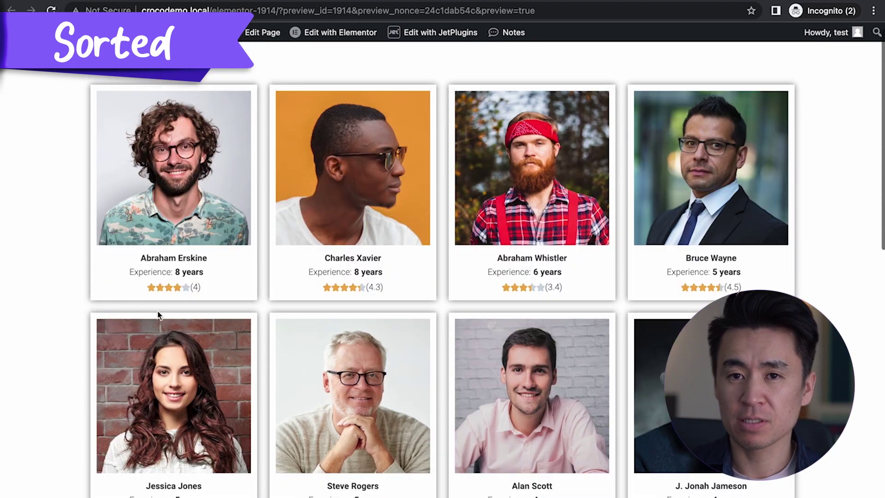
scroll(301, 318, down, 2)
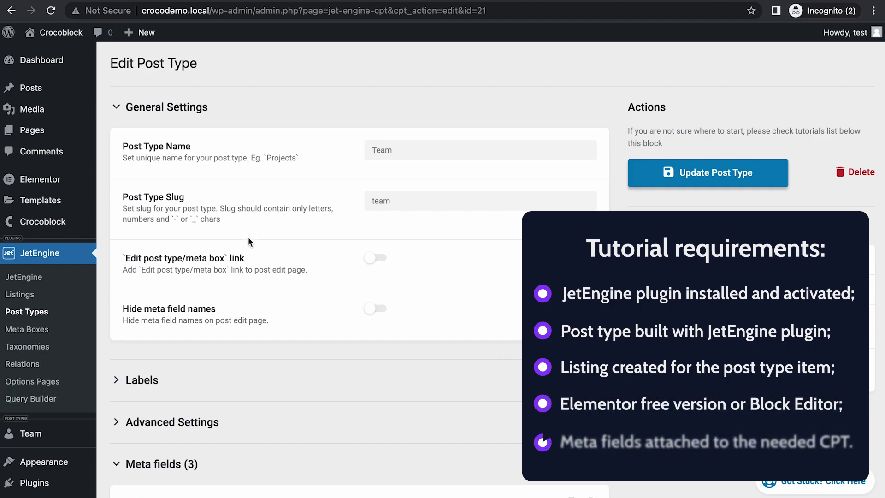
Step: Scroll the Team post type settings down to the Name, Experience and Review meta fields
scroll(248, 237, down, 1)
scroll(248, 237, down, 5)
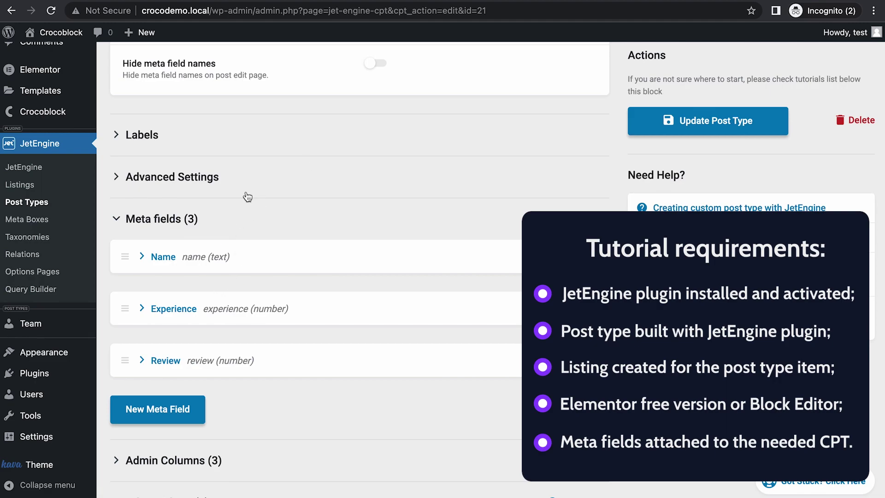
Step: Create a new Posts Query named 'Team Query' that targets the Team post type
click(19, 289)
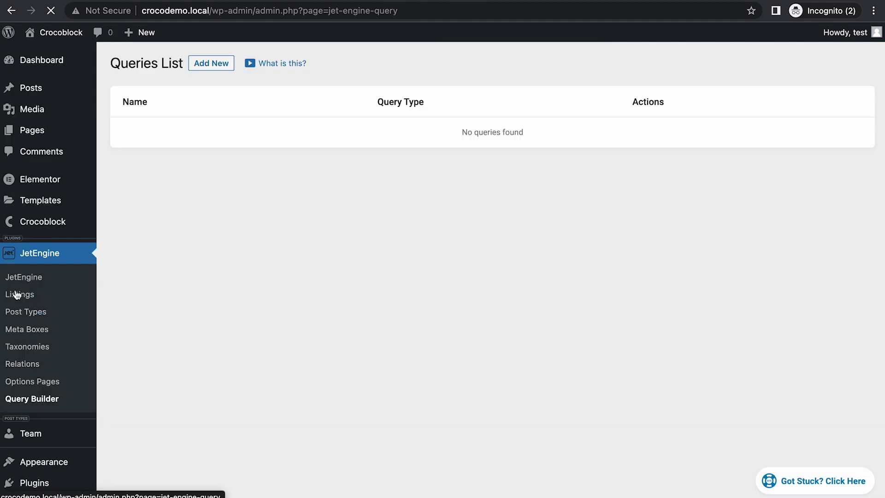
click(212, 63)
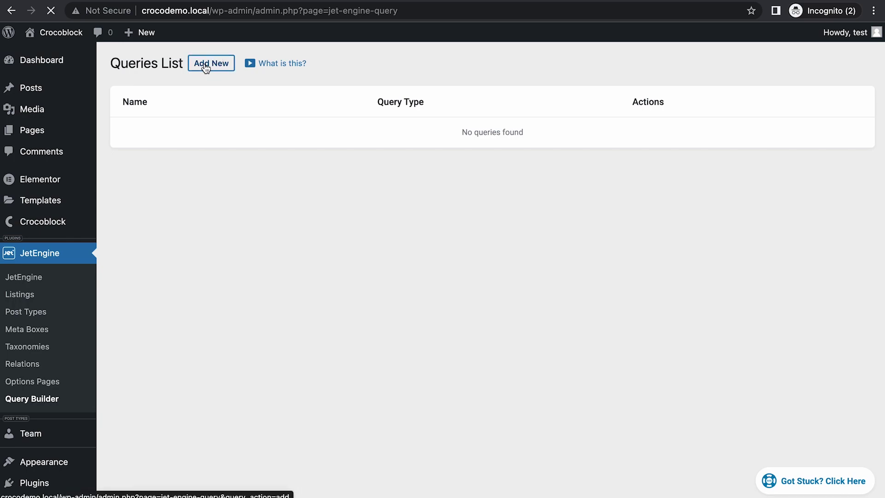
click(390, 151)
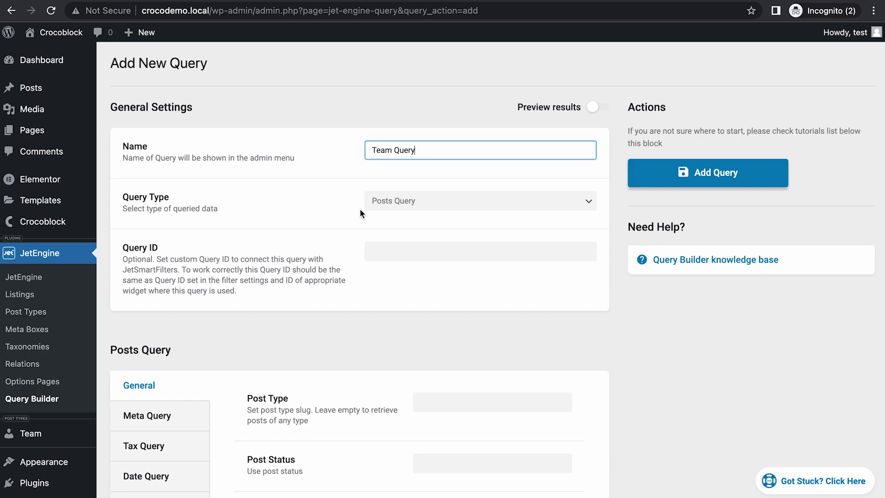
scroll(360, 265, down, 2)
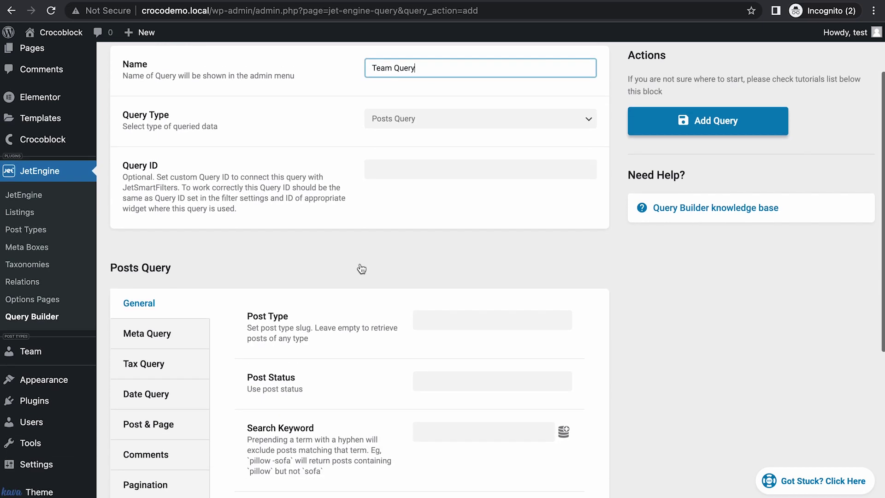
scroll(361, 265, down, 7)
scroll(361, 262, up, 1)
click(445, 99)
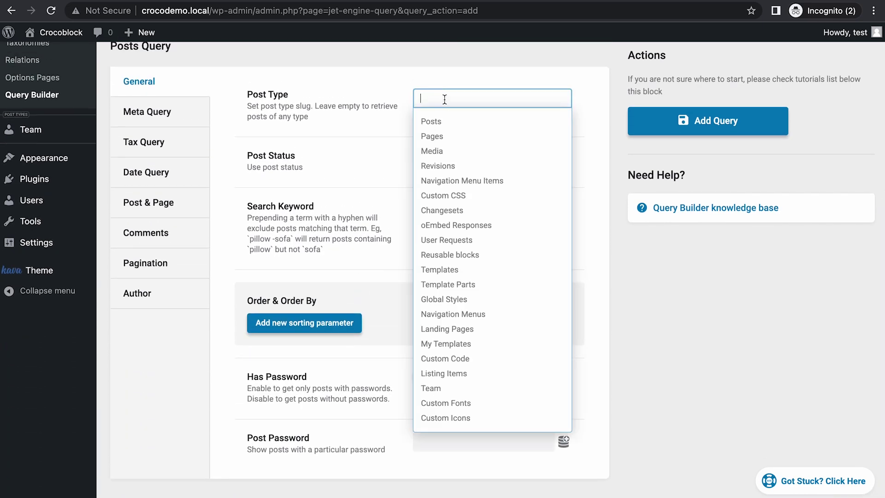
click(444, 388)
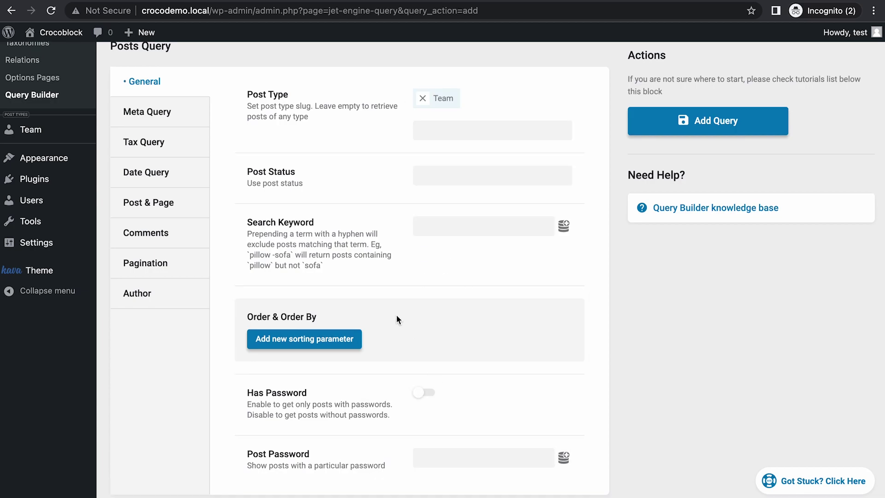
Step: Add a new meta query clause with field key 'experience'
click(144, 114)
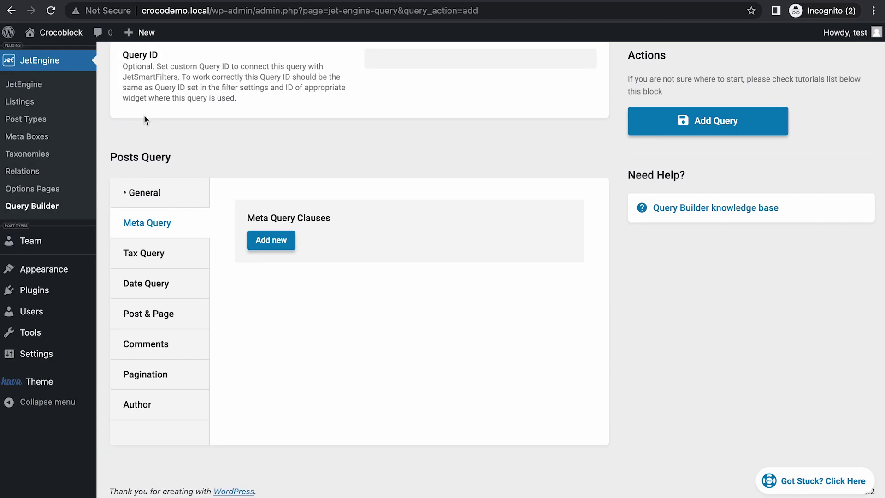
click(271, 240)
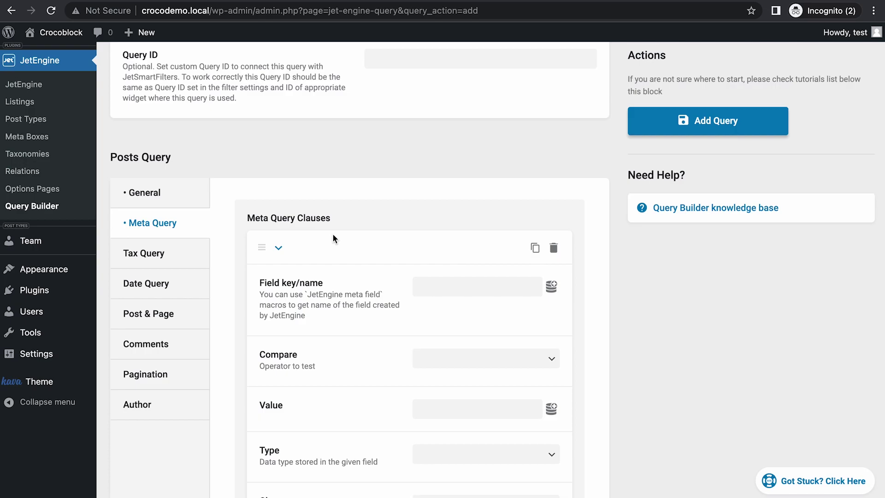
scroll(375, 237, down, 1)
scroll(375, 236, down, 1)
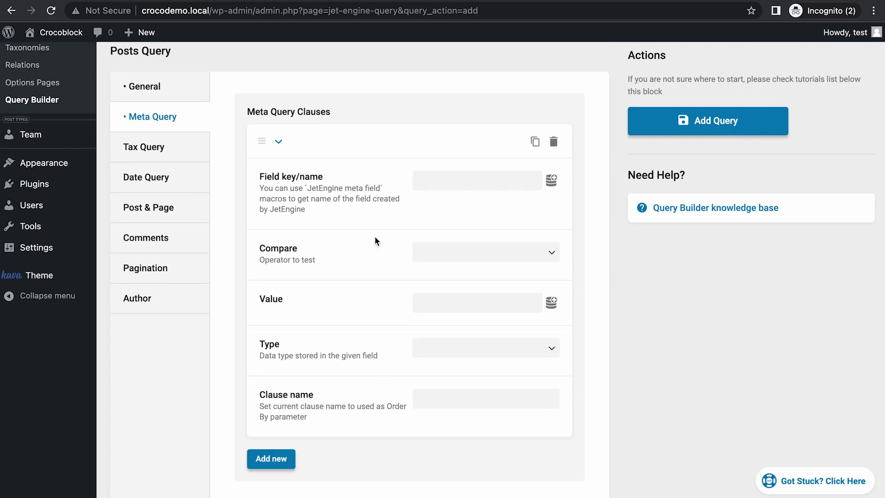
click(442, 180)
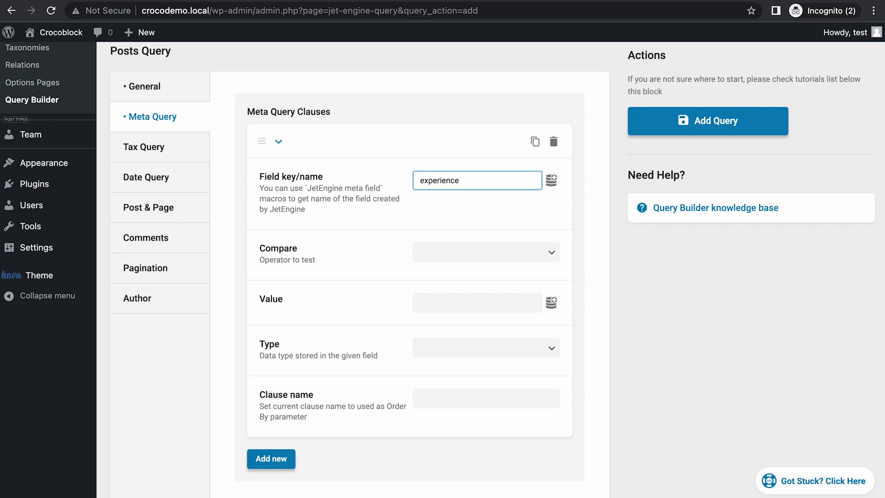
Step: Set the clause's compare to Exists and type to Numeric, and name it 'Experience Clause'
scroll(386, 317, down, 1)
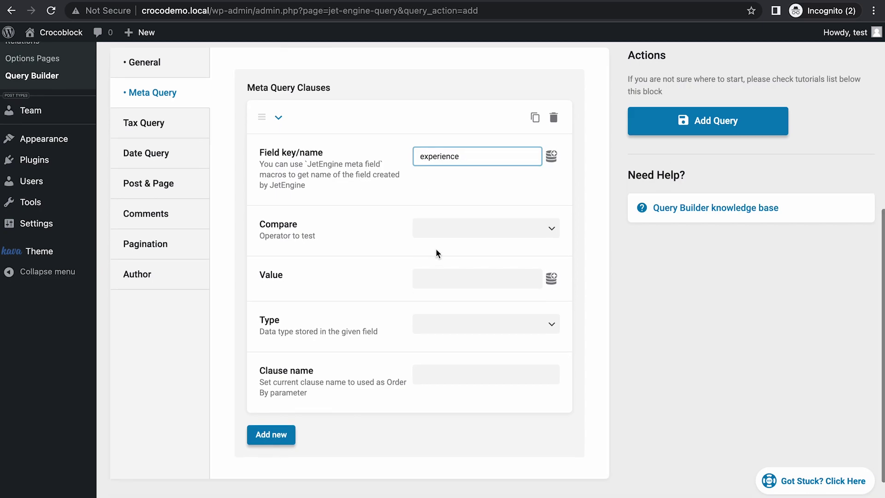
click(447, 229)
click(435, 391)
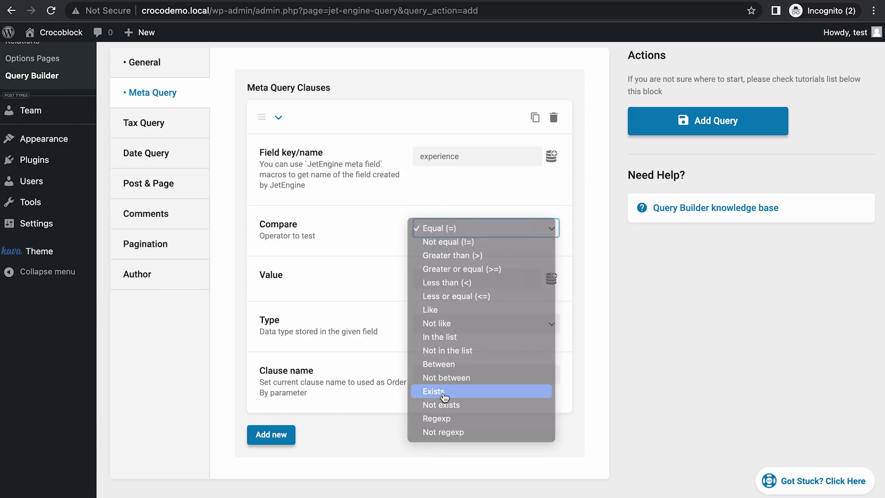
scroll(366, 267, down, 1)
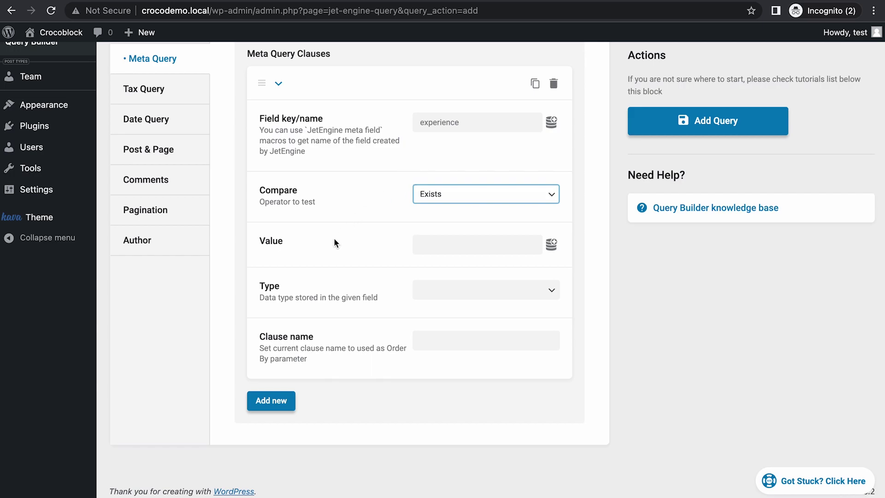
click(439, 293)
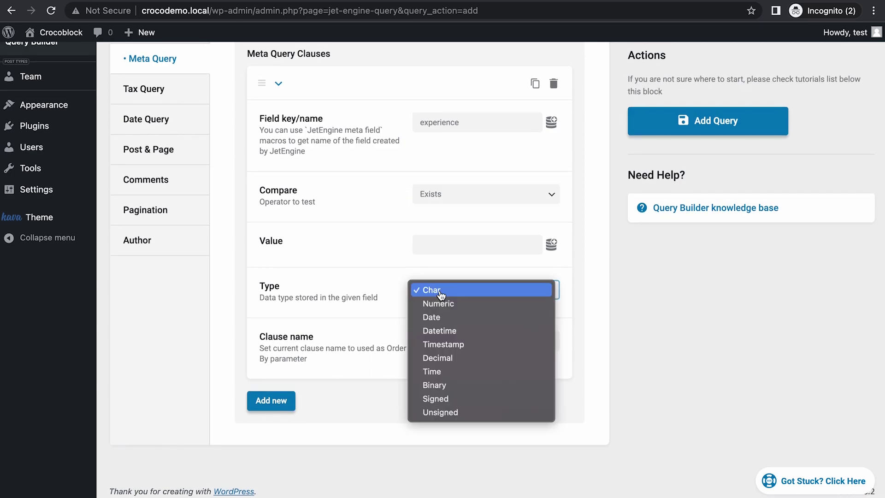
click(443, 304)
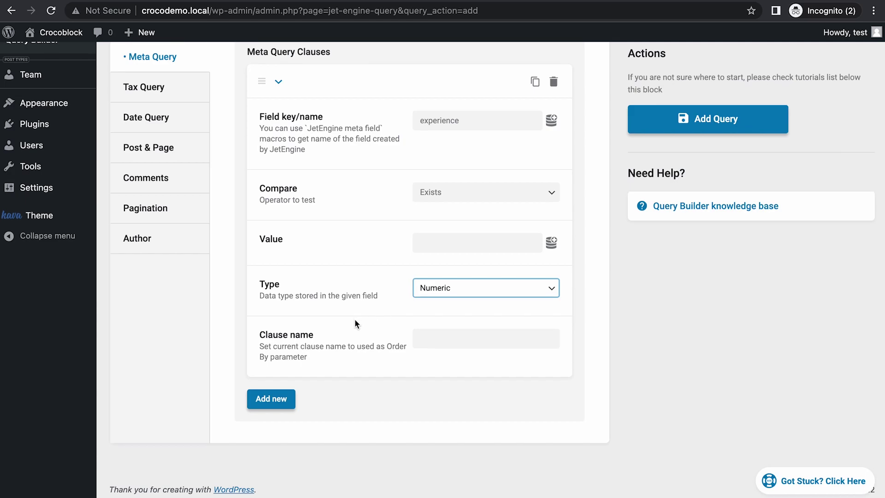
click(450, 335)
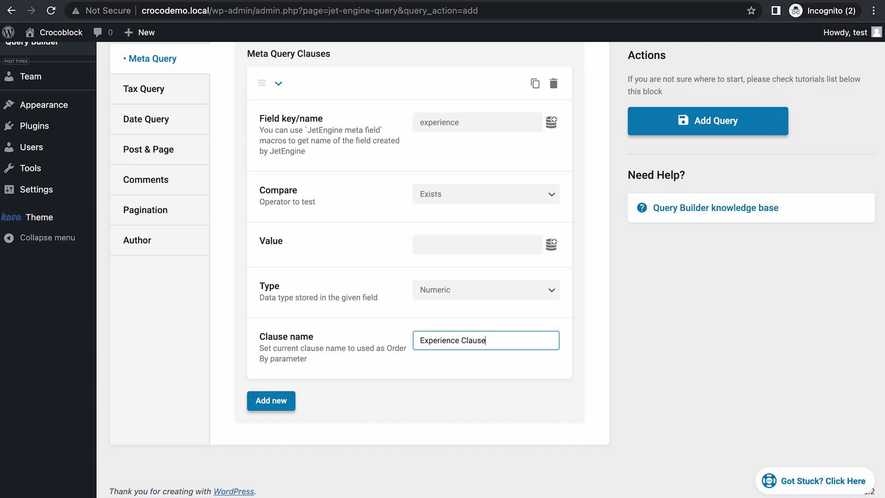
Step: Add a second meta query clause with field key 'name'
click(271, 401)
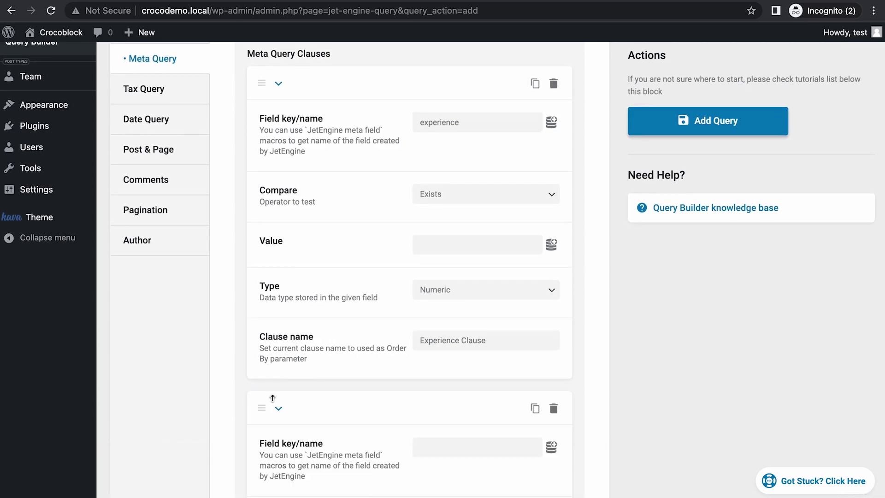
scroll(320, 375, down, 2)
scroll(319, 375, down, 4)
click(433, 171)
text(name)
scroll(322, 329, down, 1)
Step: Set the second clause's compare to Exists and type to Char, and name it 'Name Clause'
click(474, 219)
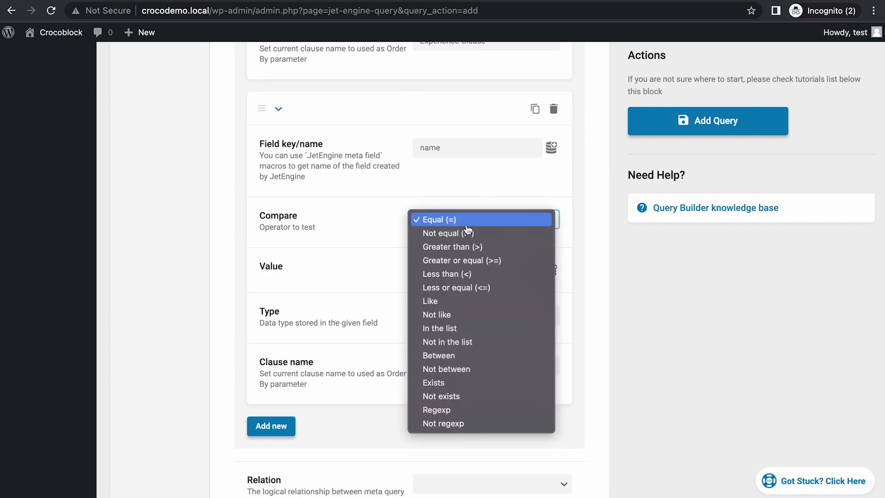
click(436, 383)
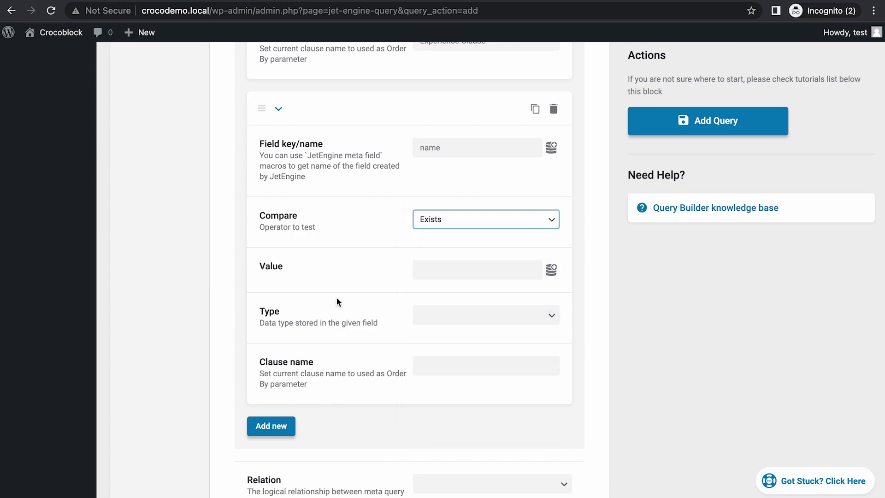
scroll(382, 290, down, 1)
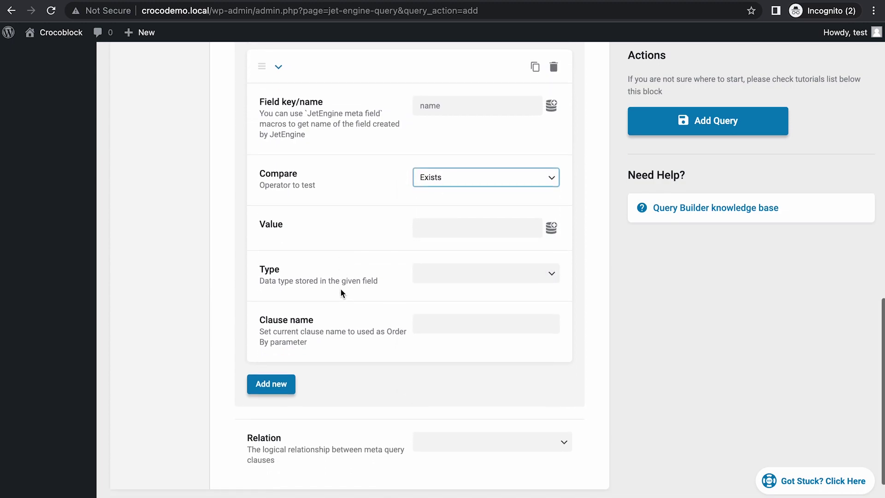
click(450, 279)
click(438, 273)
scroll(328, 298, down, 1)
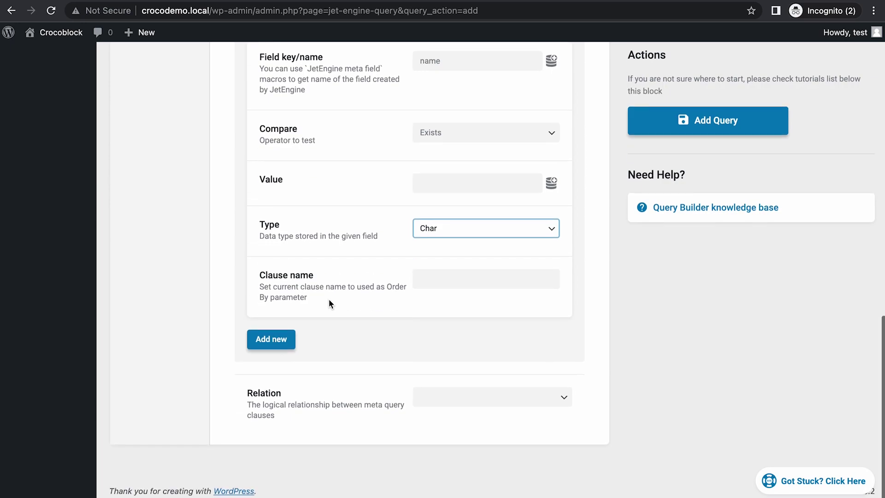
click(418, 279)
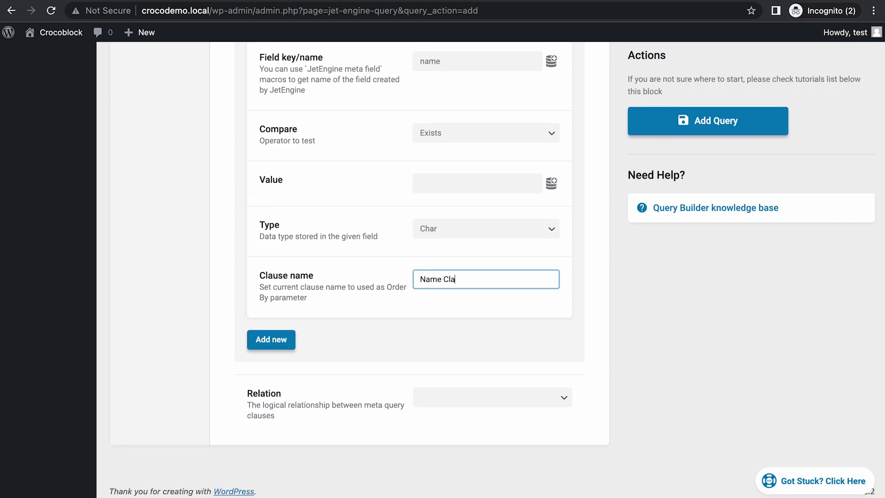
scroll(355, 281, up, 14)
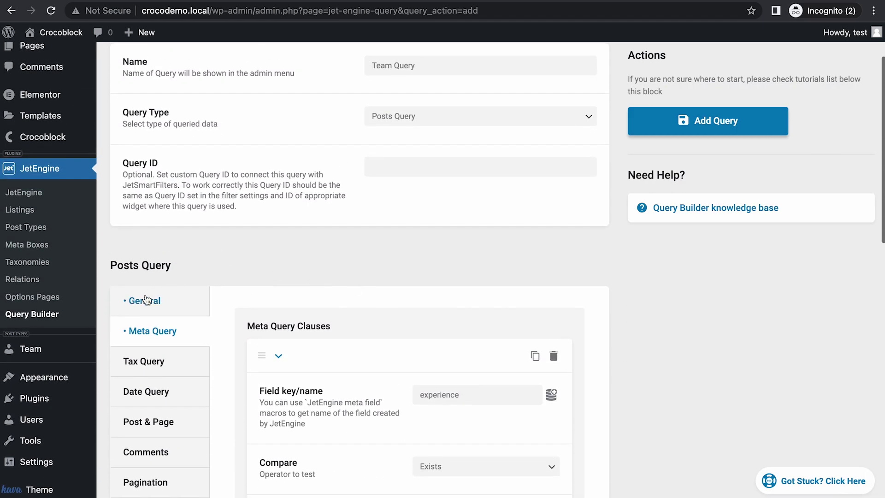
Step: Add a General sorting rule ordering by meta clause 'Experience Clause'
click(137, 301)
scroll(297, 310, down, 3)
scroll(297, 312, down, 3)
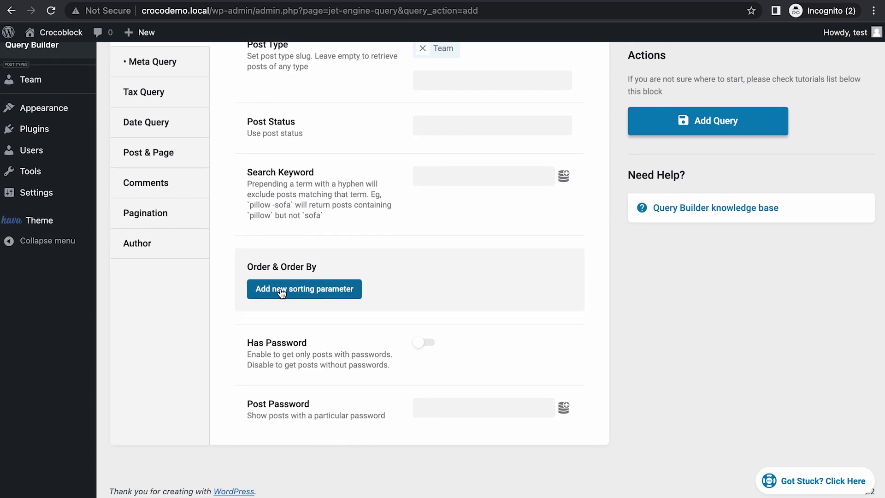
click(291, 290)
scroll(424, 257, down, 2)
scroll(437, 256, down, 2)
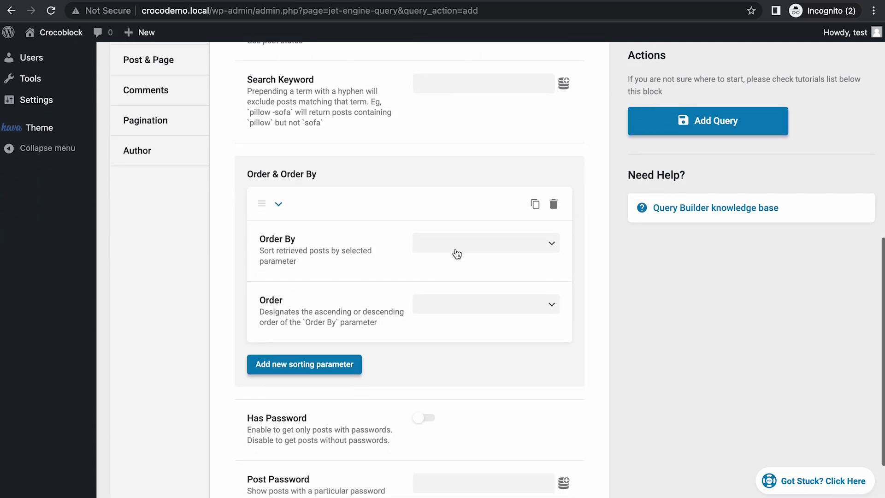
scroll(461, 212, down, 1)
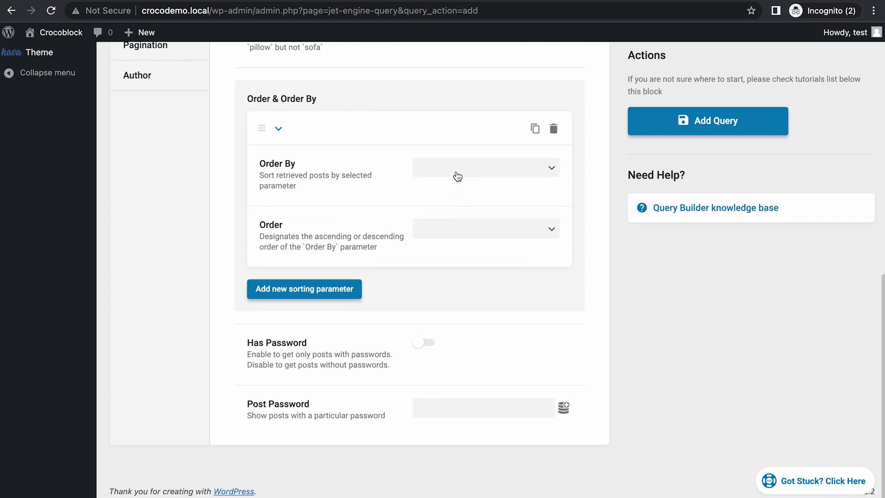
click(456, 170)
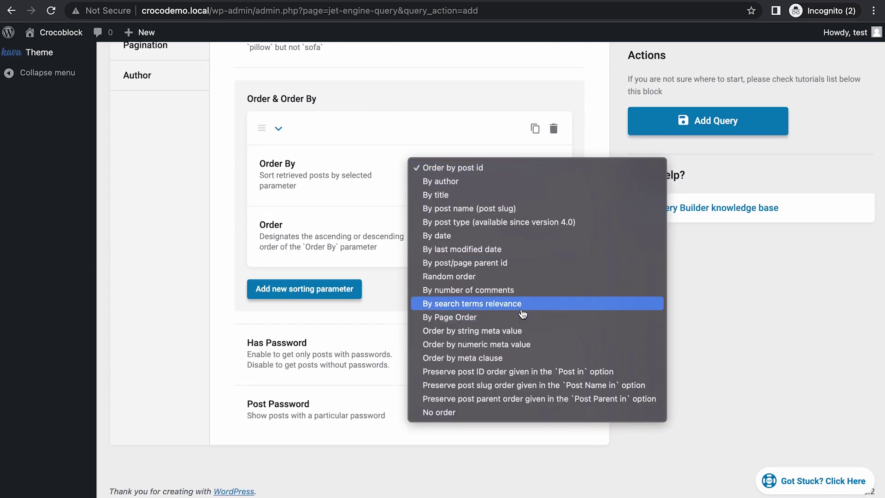
click(463, 359)
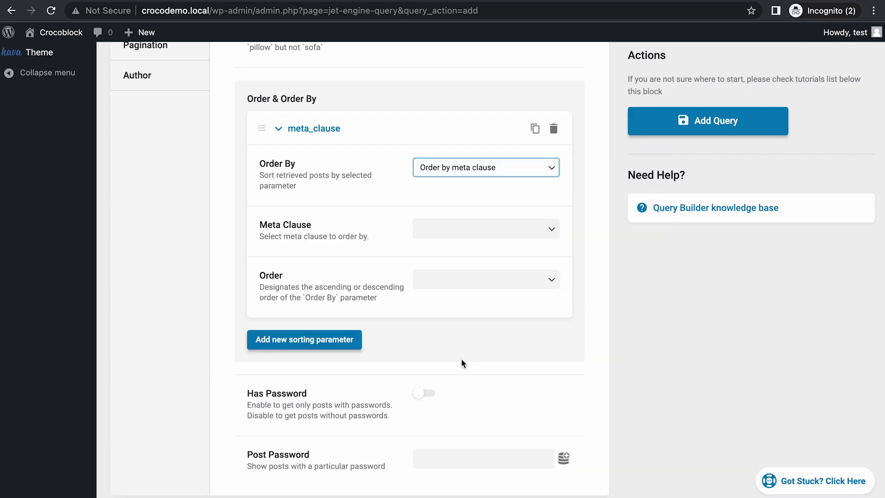
click(442, 233)
click(442, 229)
scroll(345, 275, down, 1)
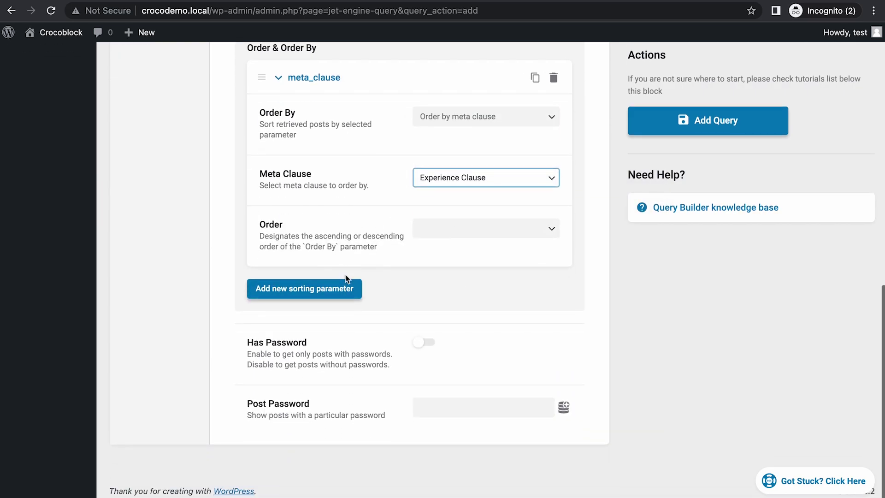
Step: Add a second sorting rule by meta clause 'Name Clause' and save the query
click(293, 291)
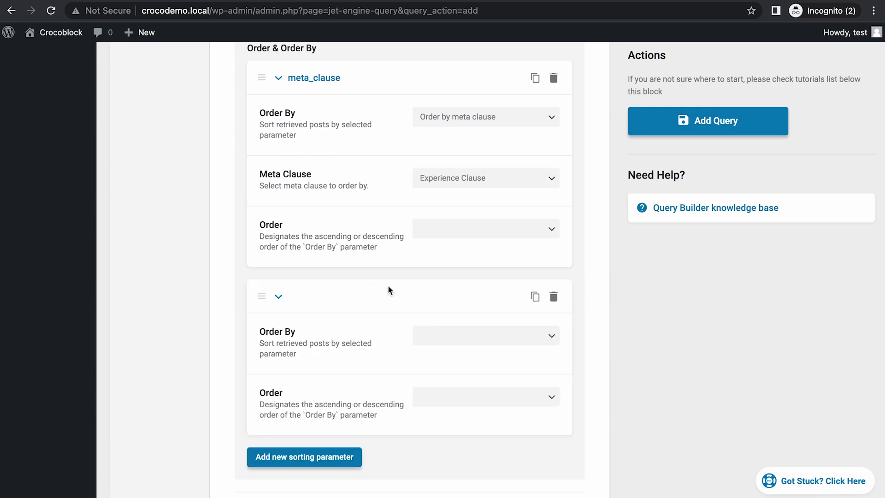
scroll(359, 332, down, 2)
click(455, 241)
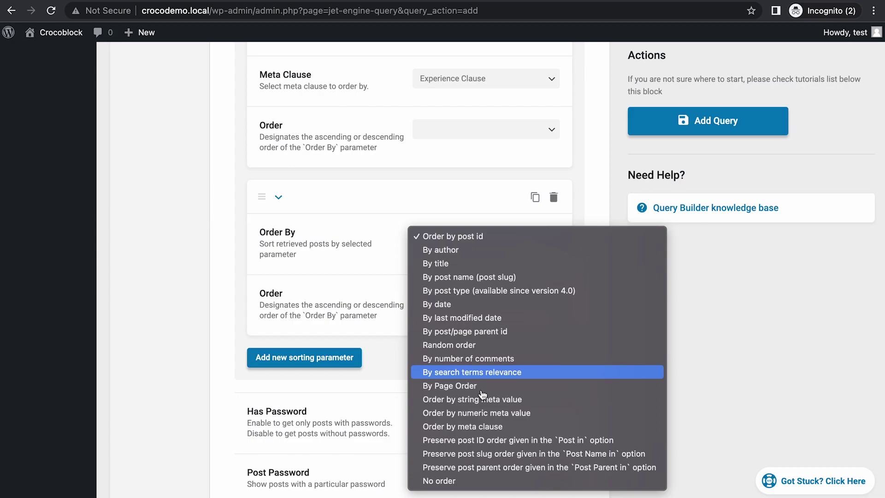
click(479, 426)
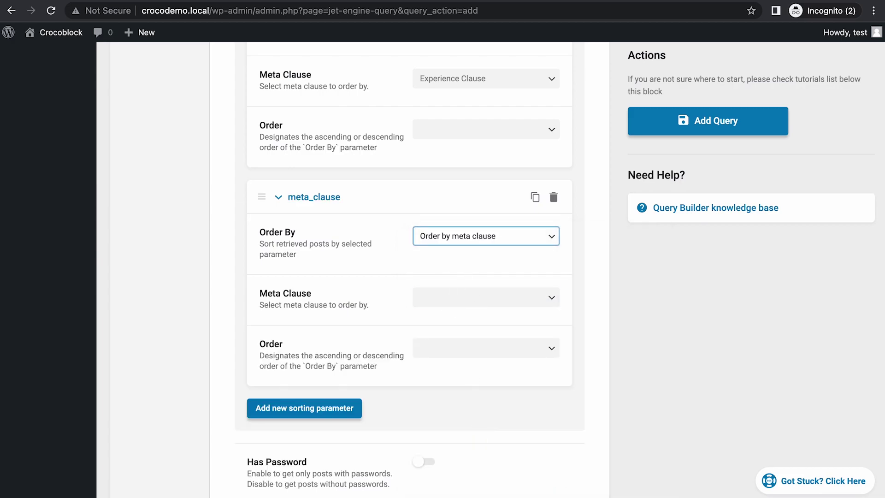
click(461, 297)
click(451, 310)
scroll(333, 339, down, 1)
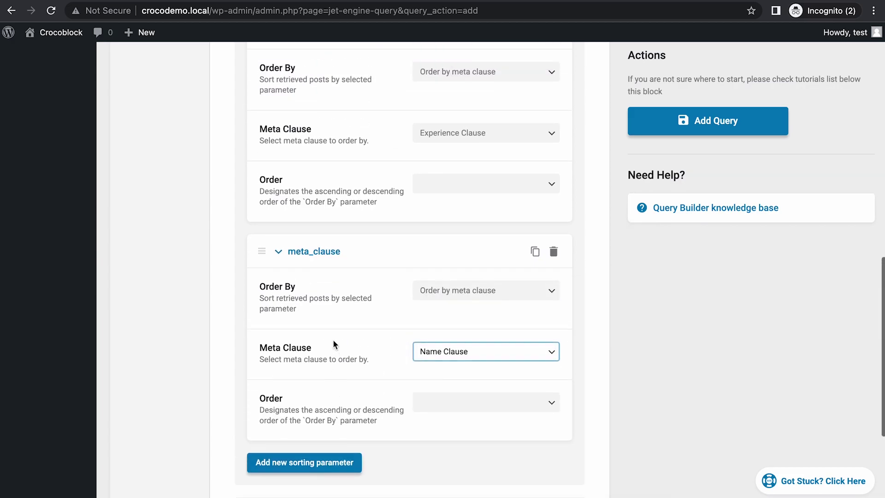
scroll(332, 339, up, 3)
click(690, 123)
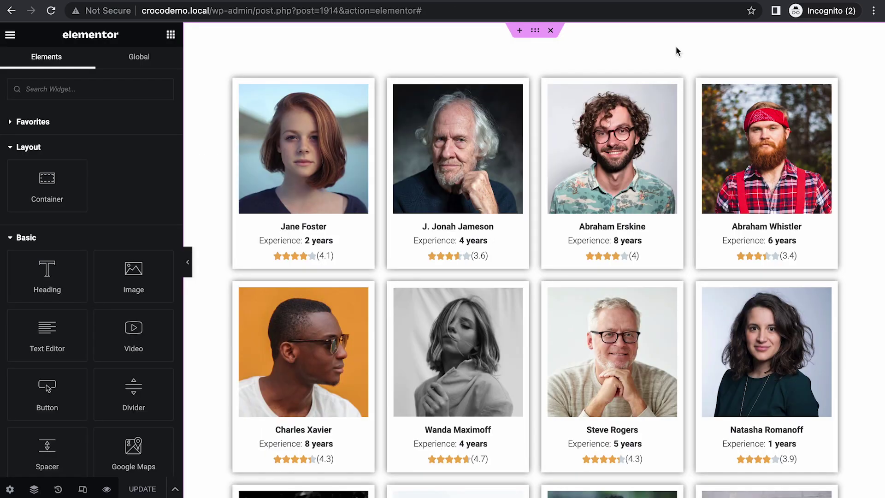
Step: Set the Listing Grid's Use Custom Query to Yes with 'Team Query' as its query
click(828, 80)
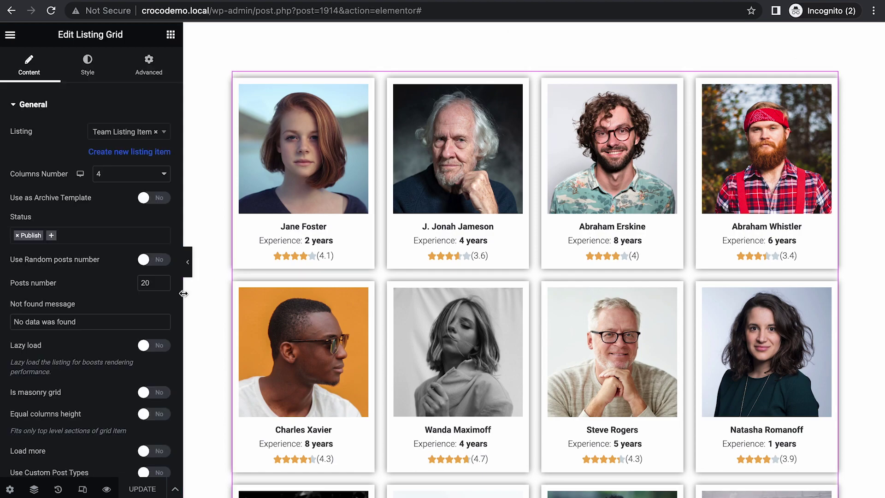
scroll(96, 385, down, 6)
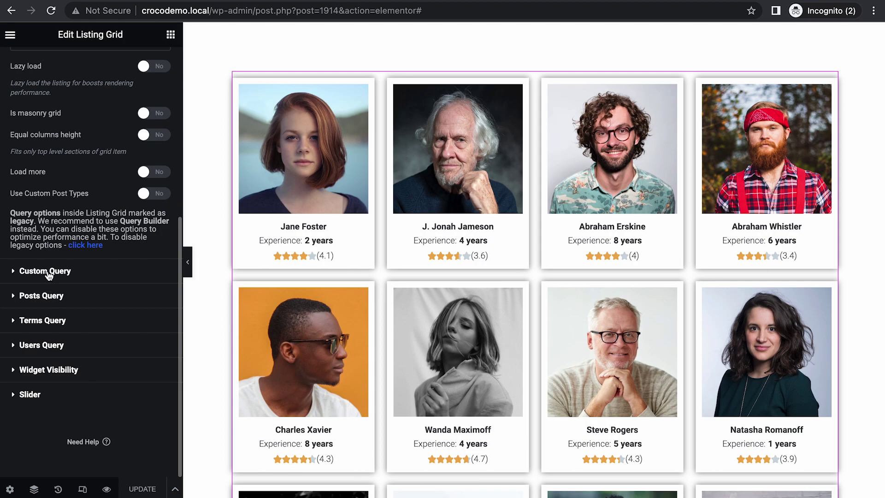
click(51, 271)
click(160, 155)
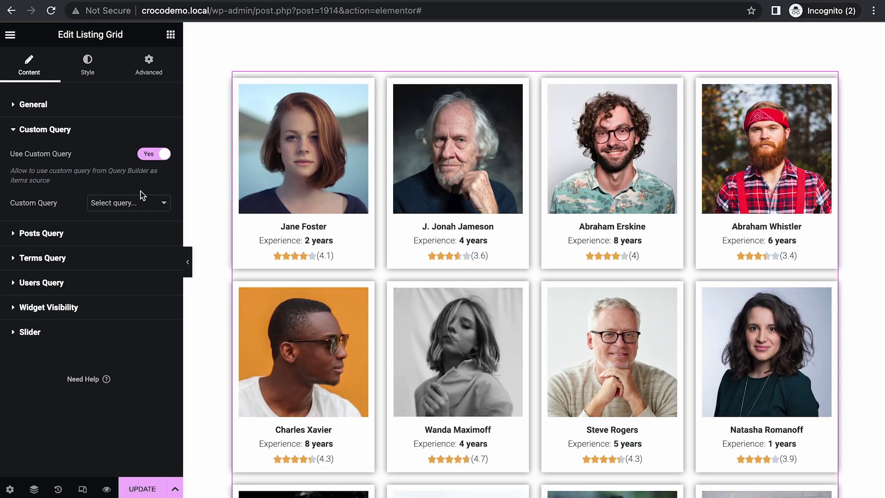
click(134, 202)
click(118, 190)
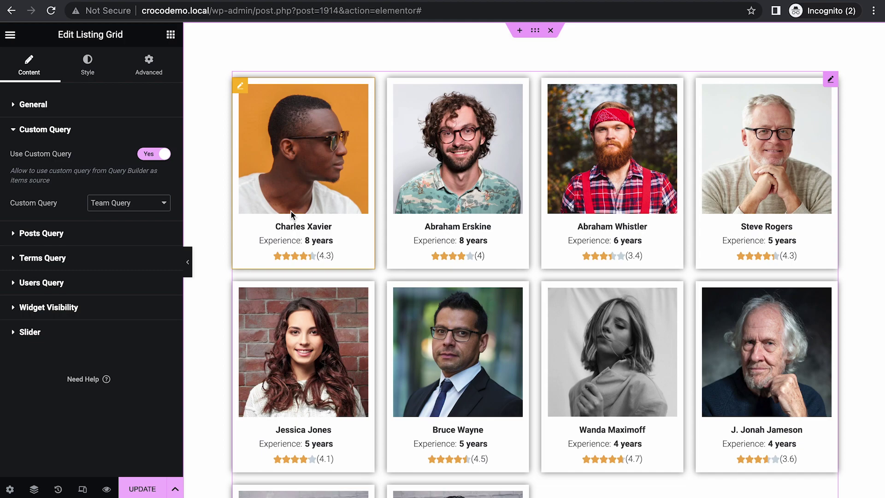
scroll(427, 327, down, 3)
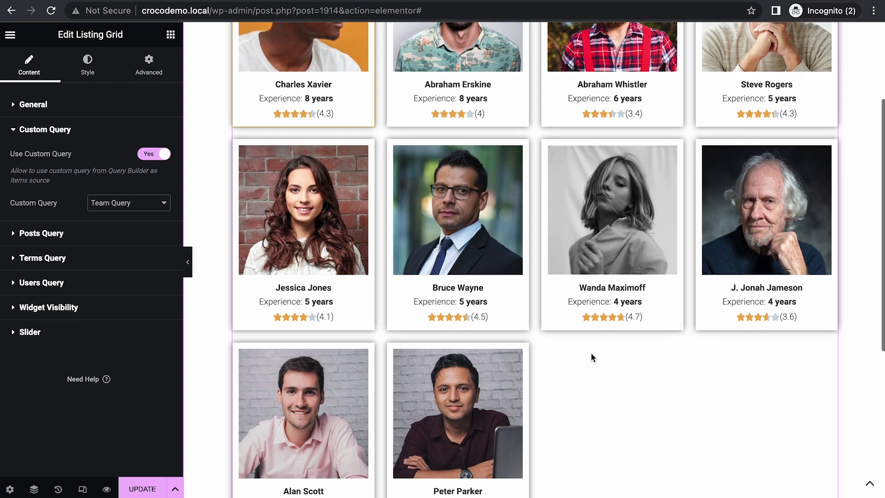
scroll(591, 352, up, 3)
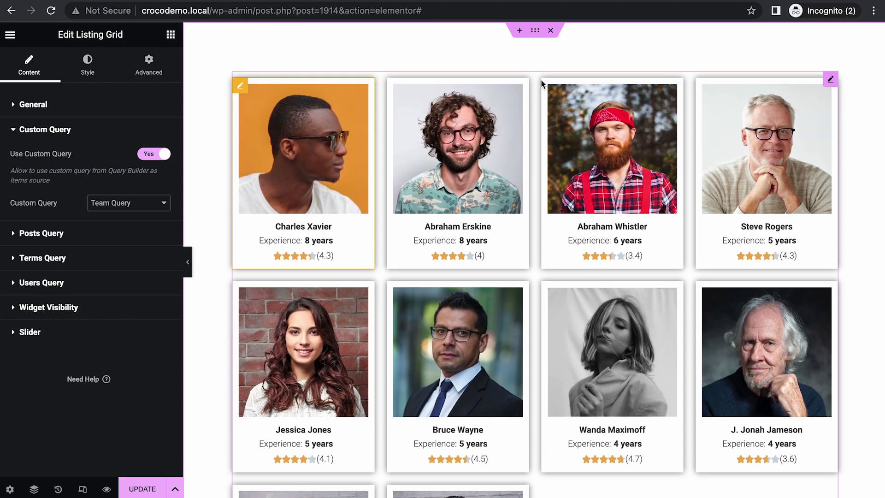
click(503, 1)
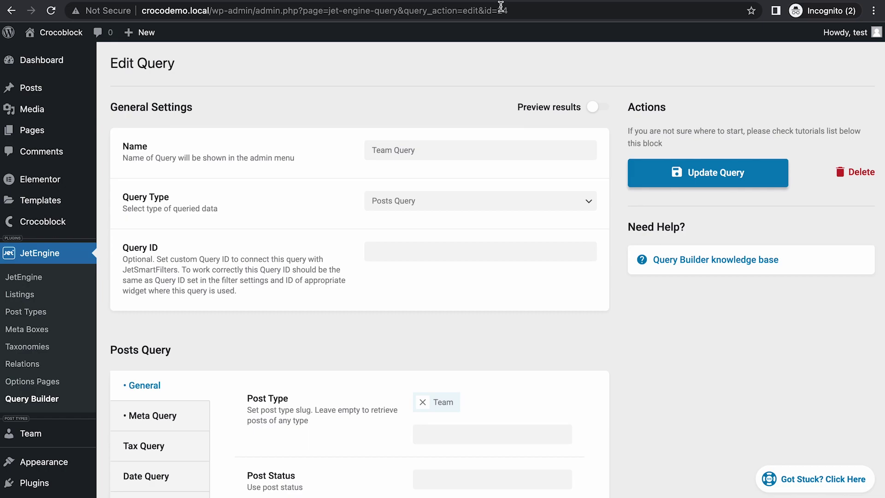
Step: Set the Name Clause sorting order to 'From lowest to highest values'
scroll(429, 299, down, 5)
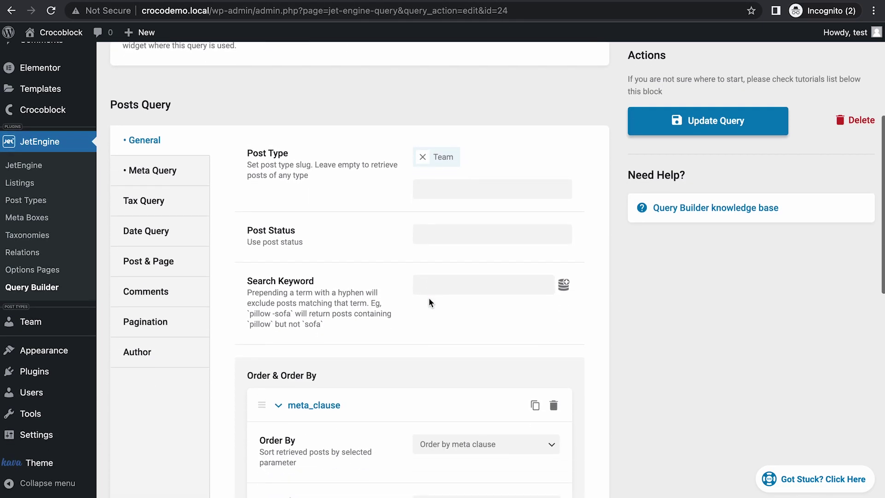
scroll(428, 297, down, 8)
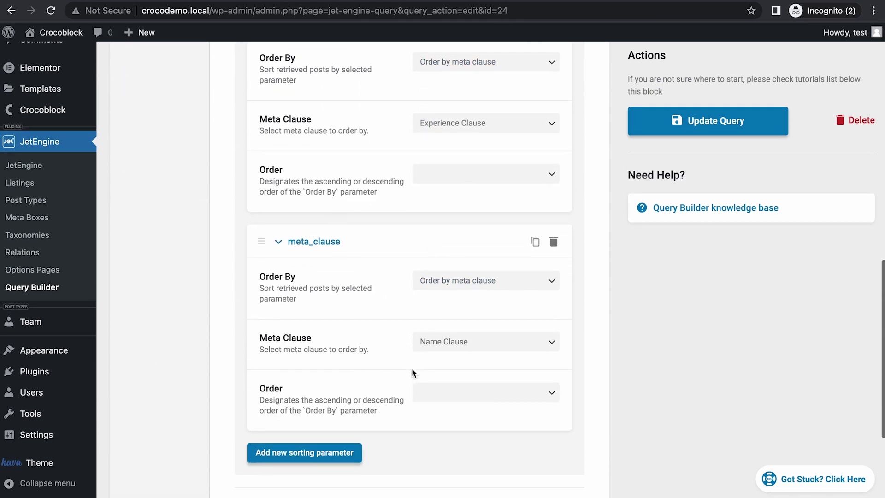
click(444, 388)
click(478, 390)
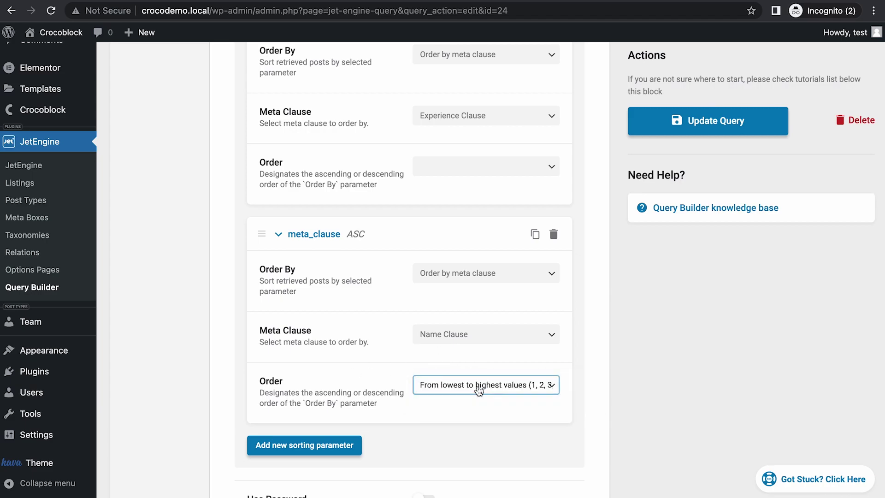
scroll(379, 323, up, 8)
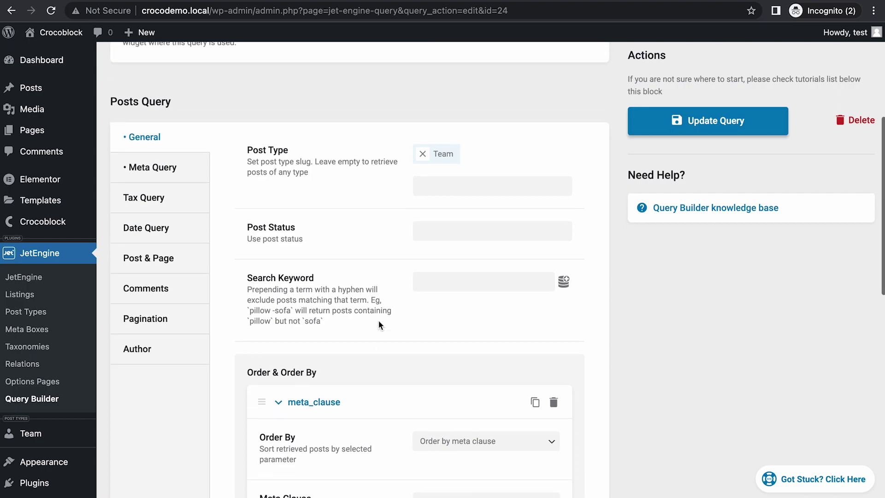
Step: Set Pagination's Posts Per Page to 20 and update the Team Query
click(165, 261)
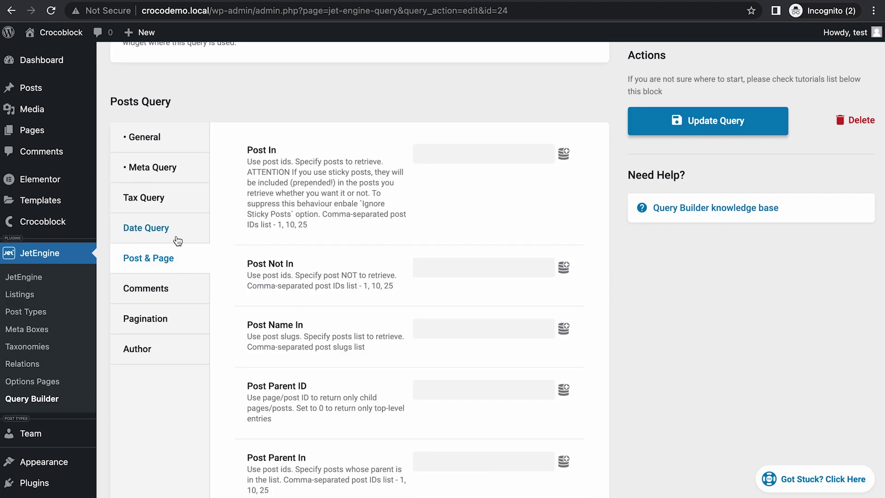
click(165, 311)
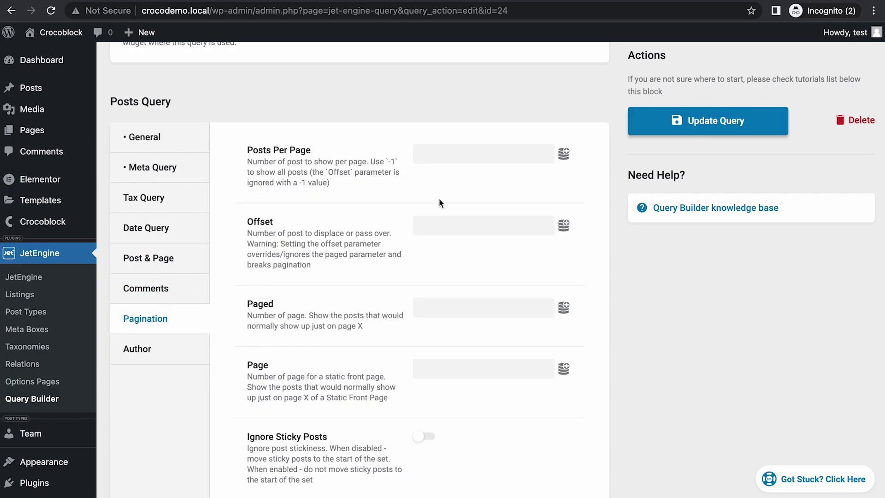
scroll(418, 254, down, 1)
click(439, 143)
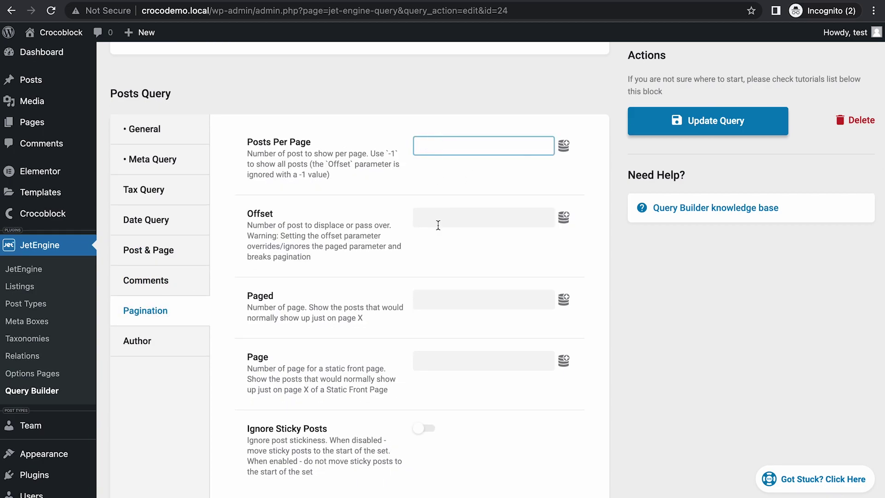
text(20)
scroll(466, 179, up, 5)
click(680, 180)
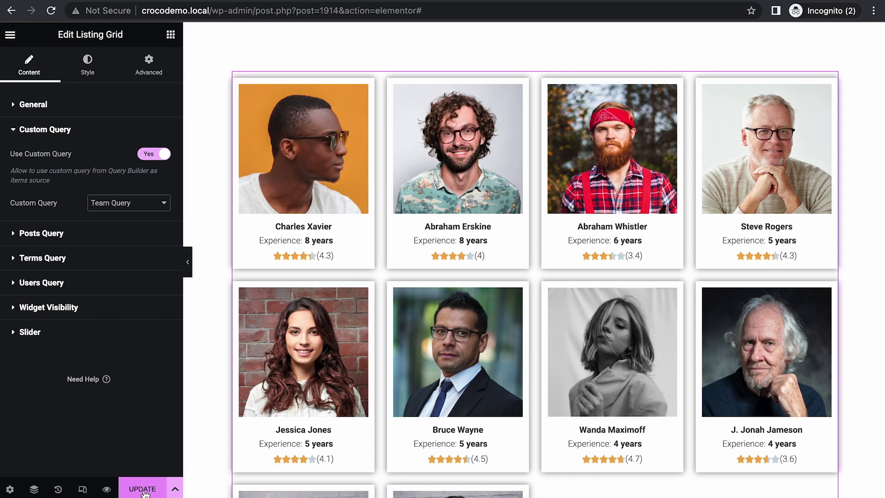
Step: Update the Elementor page and preview the team grid sorted from 8 years down to 2
click(143, 489)
click(107, 489)
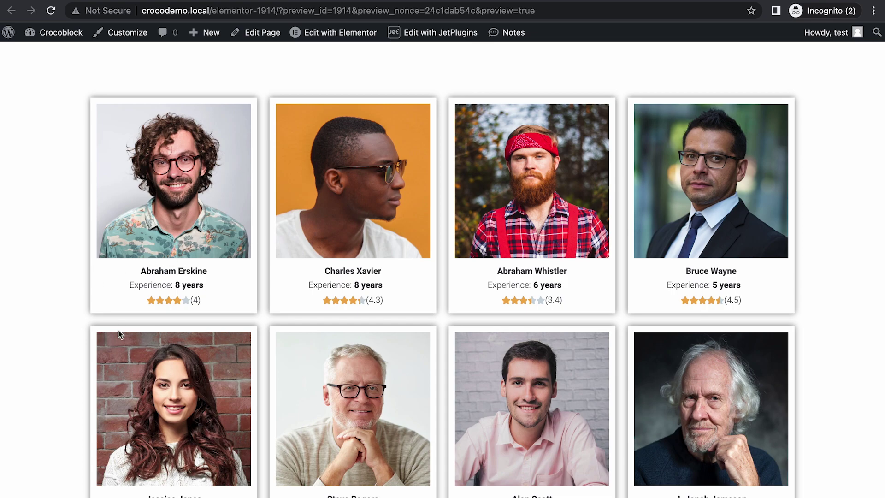
scroll(119, 334, down, 5)
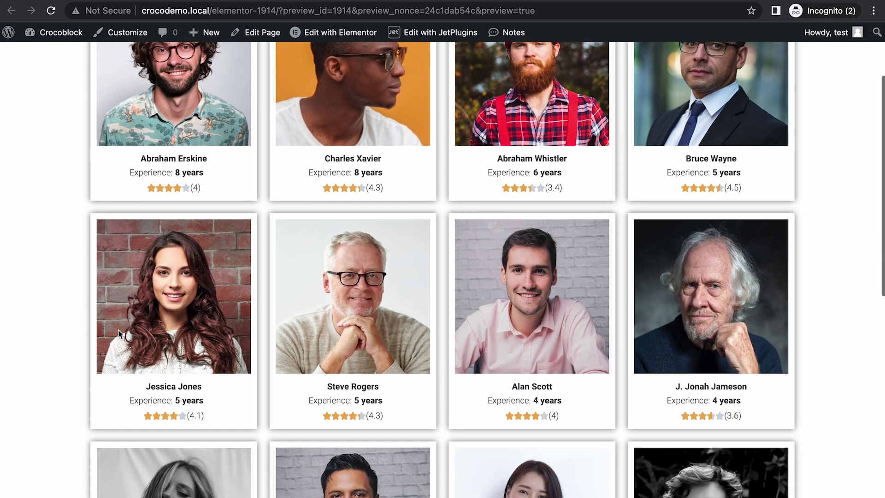
scroll(118, 329, down, 4)
scroll(118, 329, up, 8)
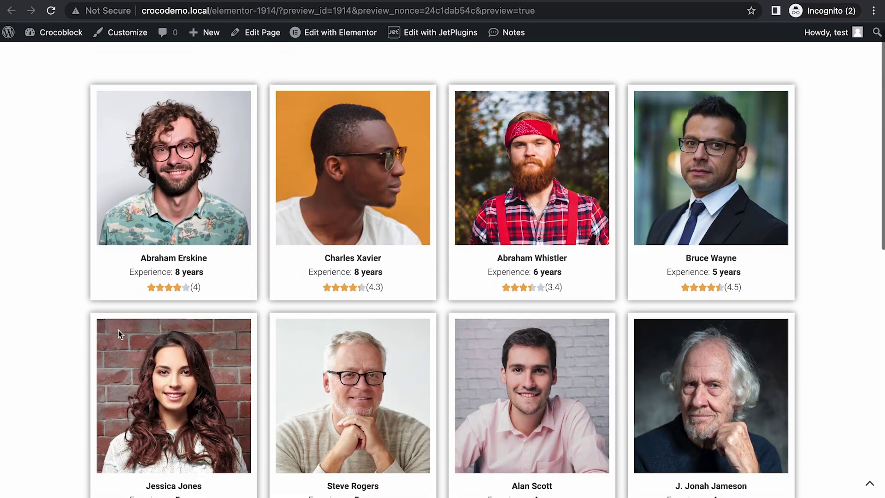
scroll(300, 318, down, 2)
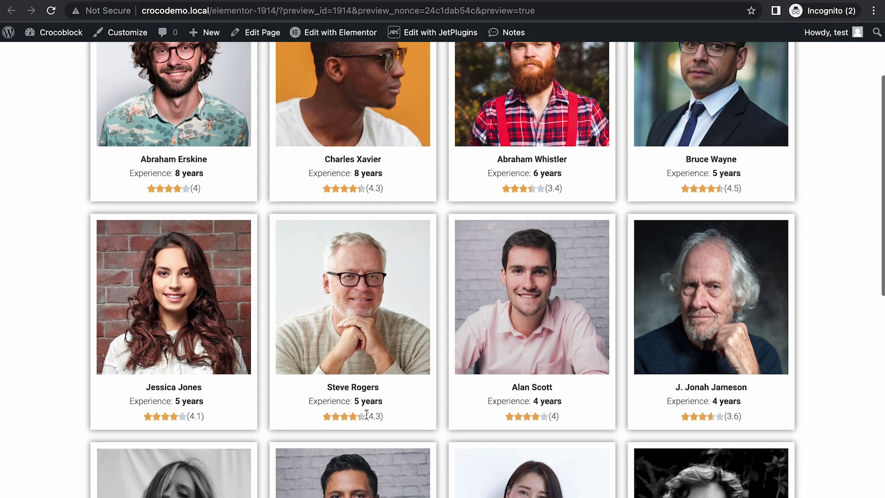
scroll(568, 308, down, 5)
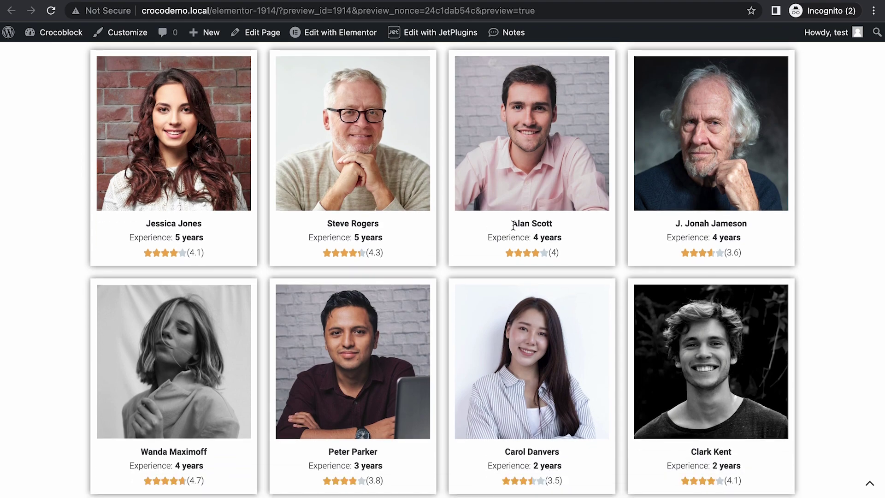
scroll(482, 289, down, 1)
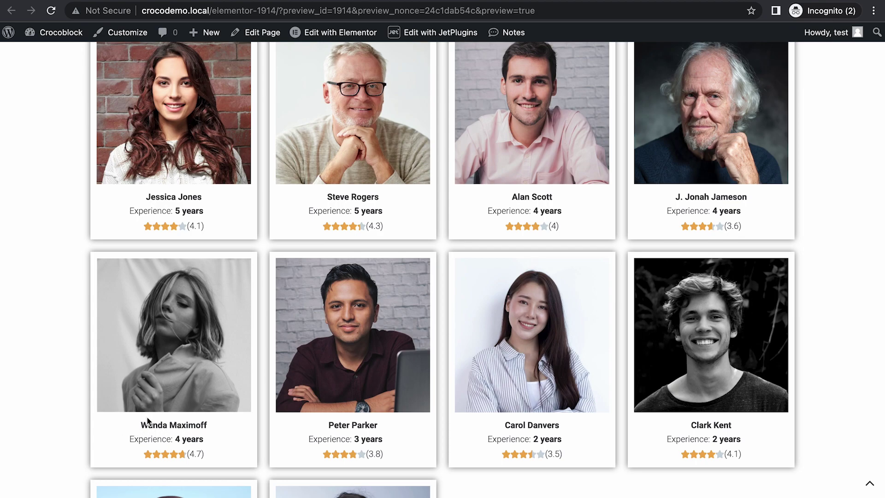
scroll(382, 299, down, 3)
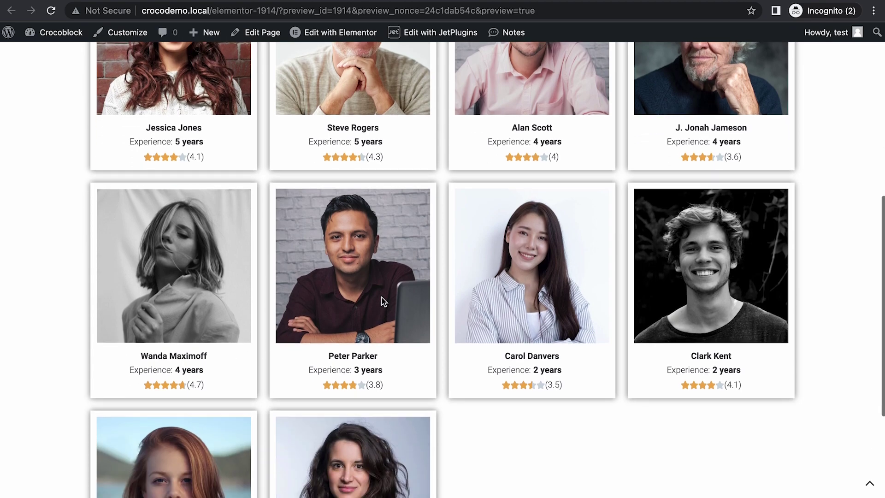
scroll(382, 297, down, 5)
scroll(381, 297, up, 15)
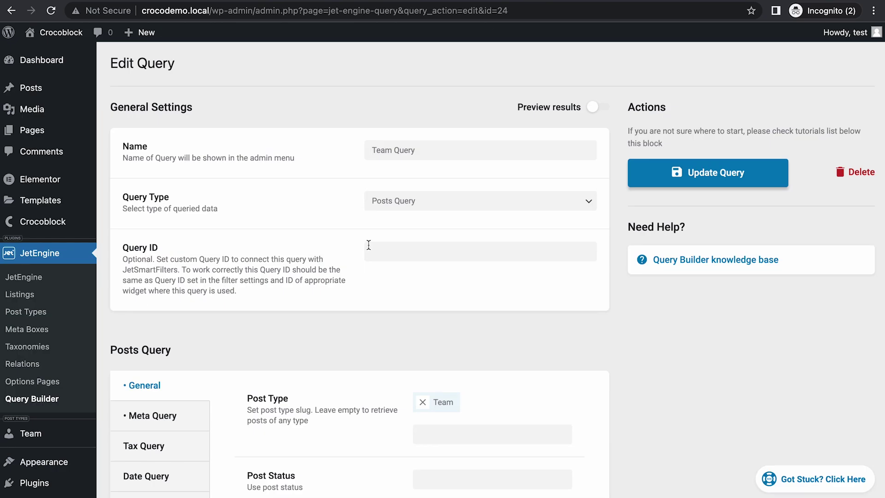
Step: Add a new meta query clause with field key 'review'
scroll(345, 312, down, 4)
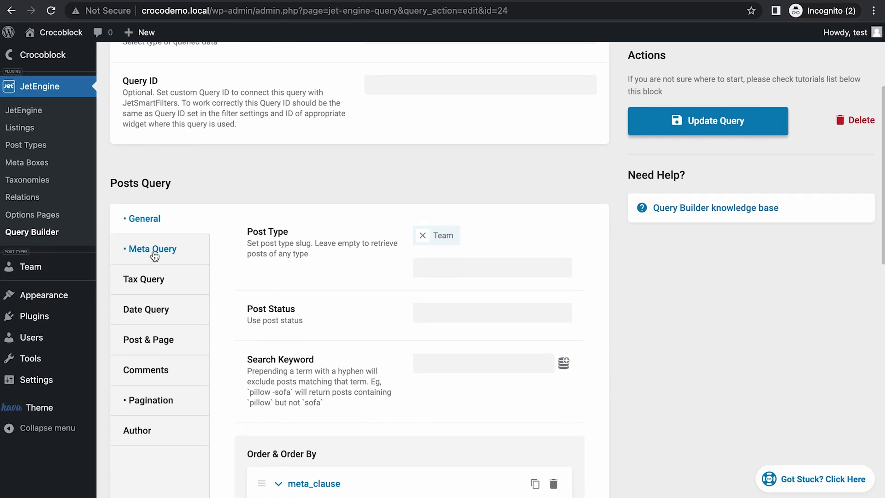
click(153, 251)
scroll(311, 263, down, 13)
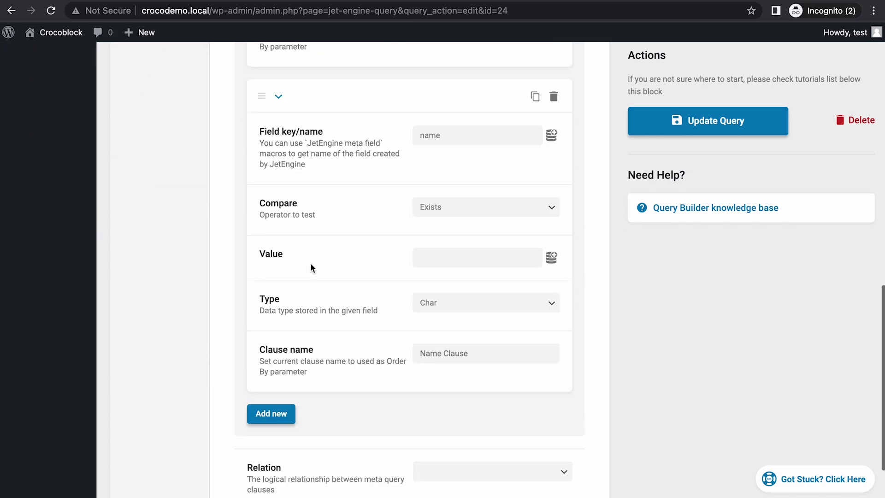
click(274, 335)
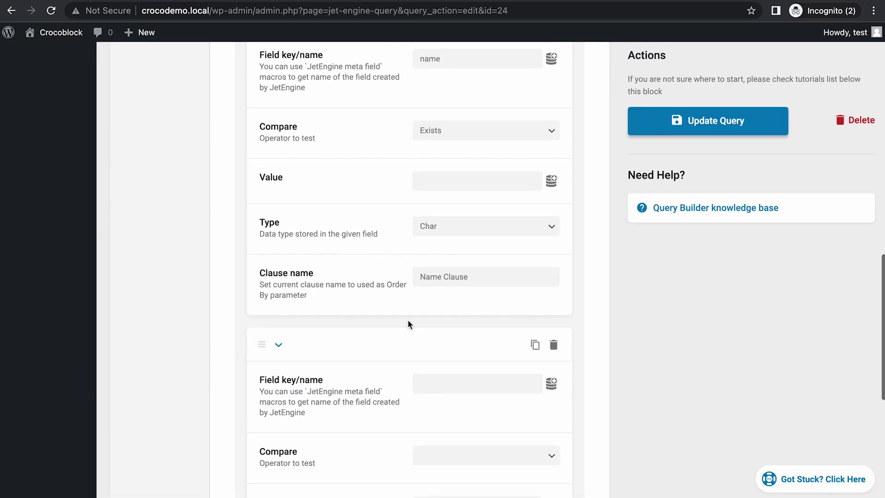
scroll(436, 288, down, 2)
click(431, 319)
text(review)
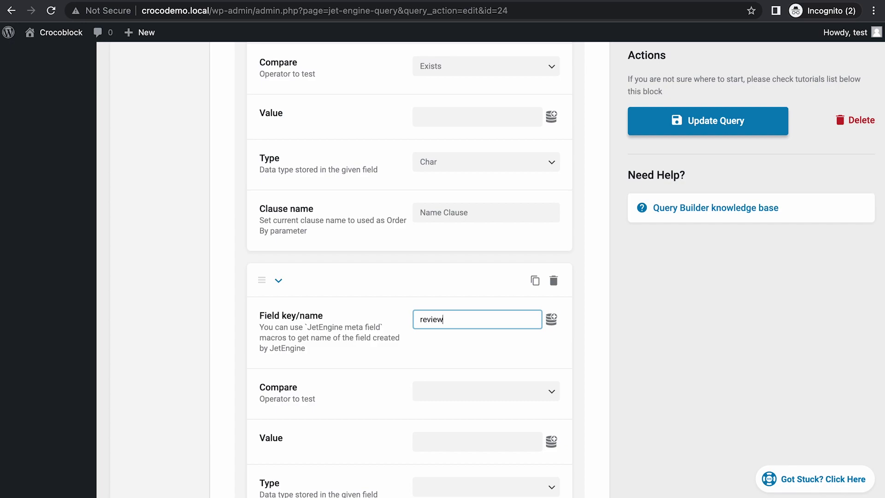
Step: Set the review clause to compare Exists with Char type, and start naming it
scroll(383, 389, down, 3)
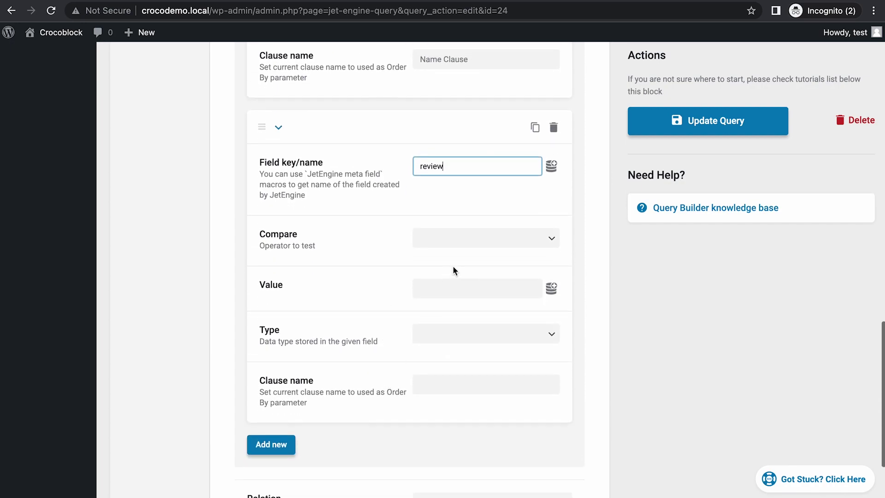
click(454, 244)
click(437, 401)
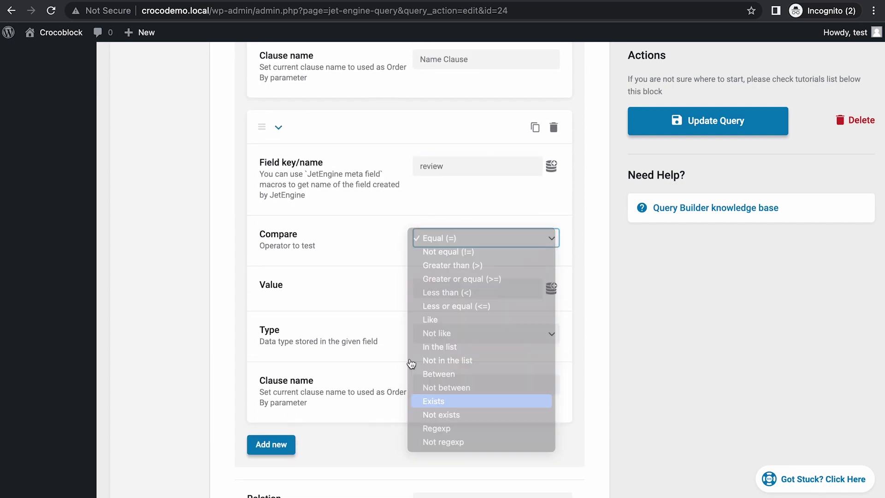
scroll(367, 319, down, 1)
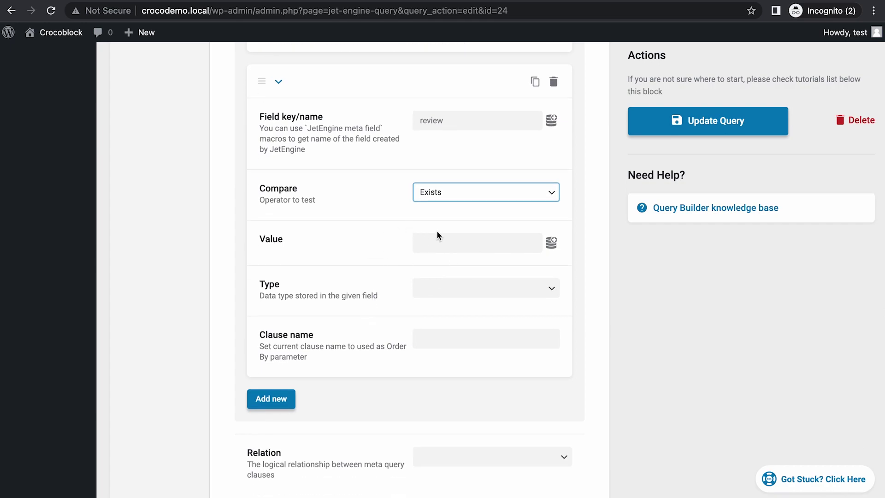
click(440, 287)
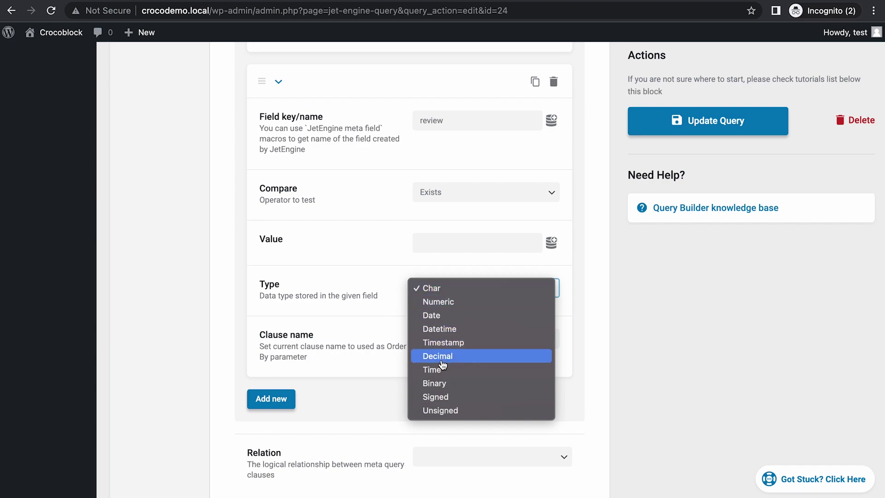
click(442, 288)
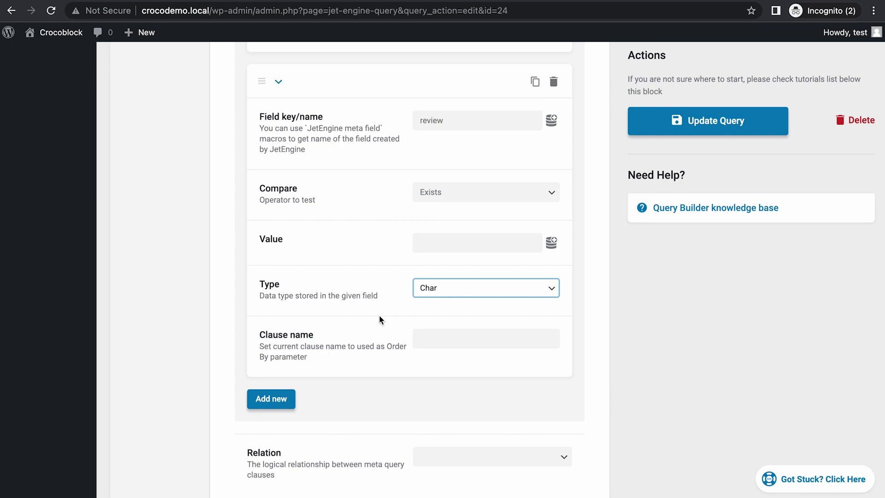
click(438, 339)
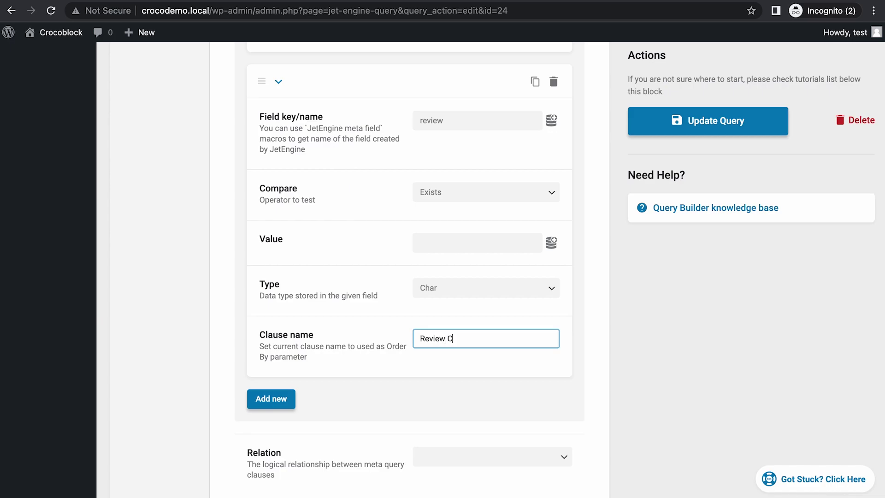
Step: In General settings, add a new sorting rule ordered by a meta clause
scroll(329, 332, up, 15)
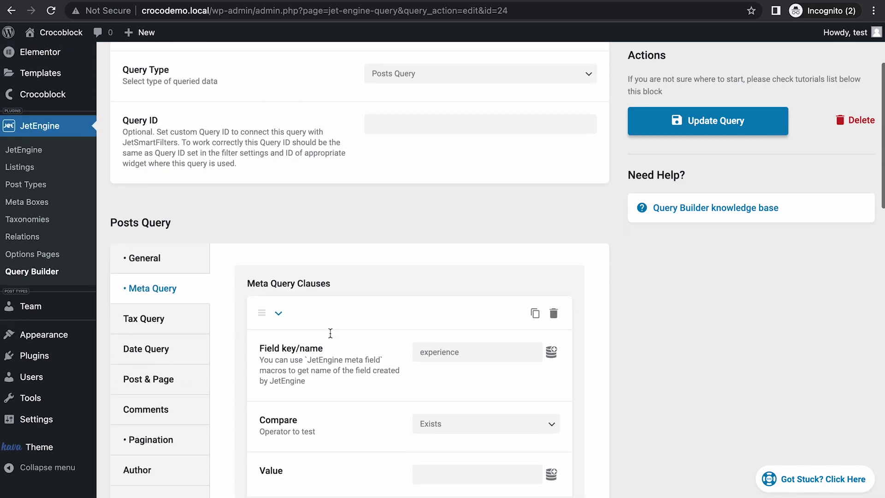
click(136, 388)
scroll(373, 287, down, 15)
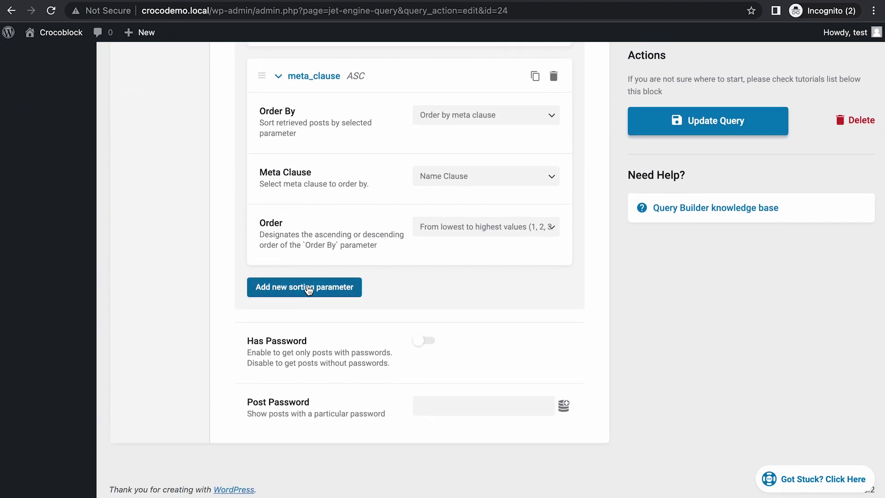
click(309, 287)
scroll(377, 335, down, 2)
click(446, 296)
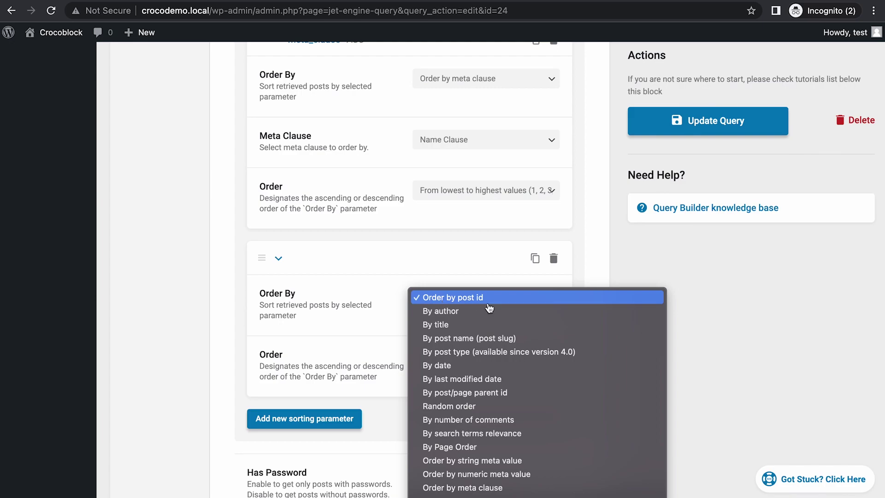
scroll(461, 341, down, 3)
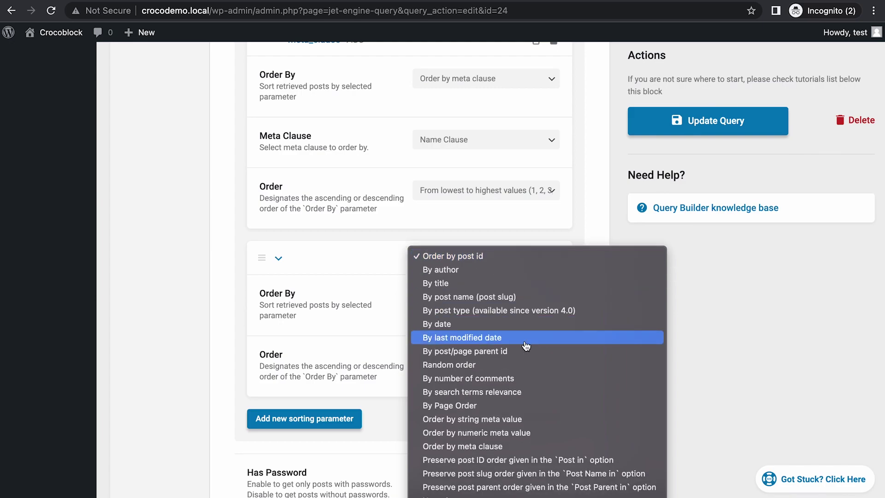
click(521, 447)
Step: Point the rule at the Review Clause, sorted highest to lowest
scroll(397, 371, down, 2)
scroll(393, 366, down, 1)
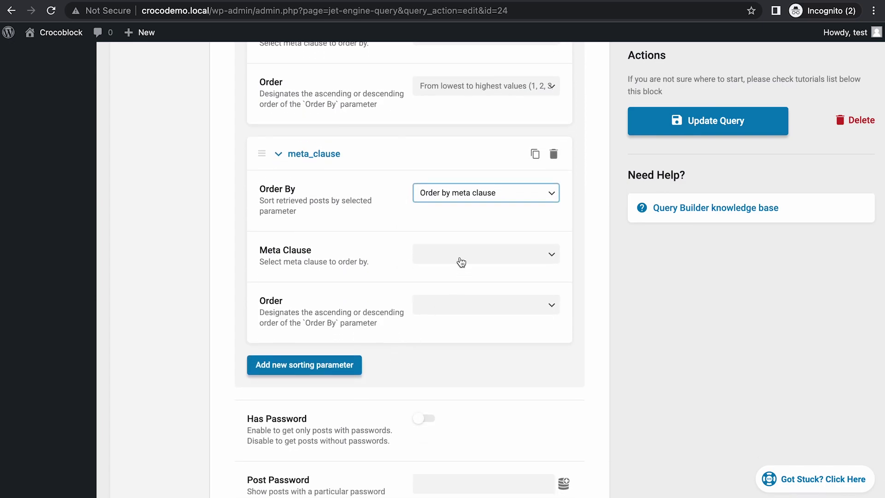
click(460, 258)
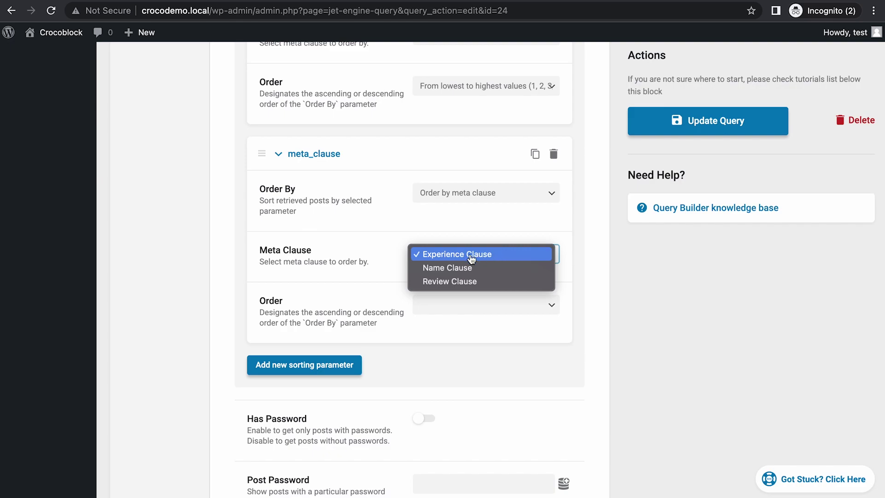
click(450, 281)
scroll(374, 301, down, 1)
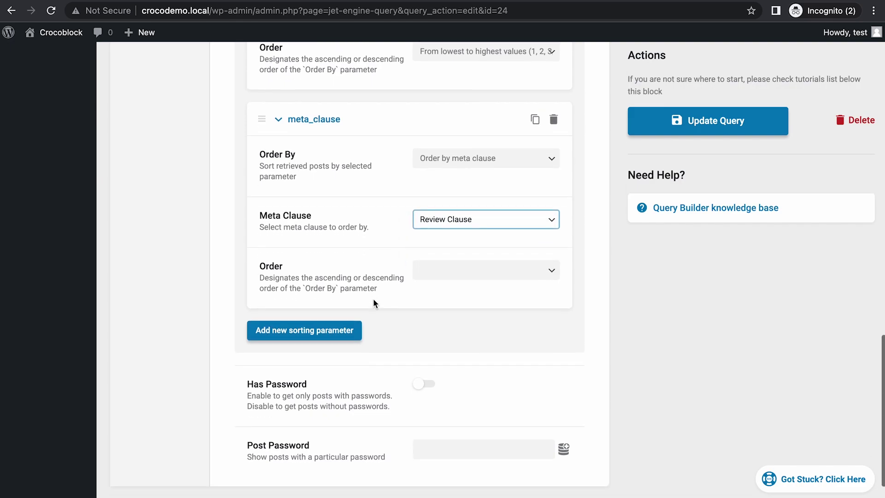
click(436, 272)
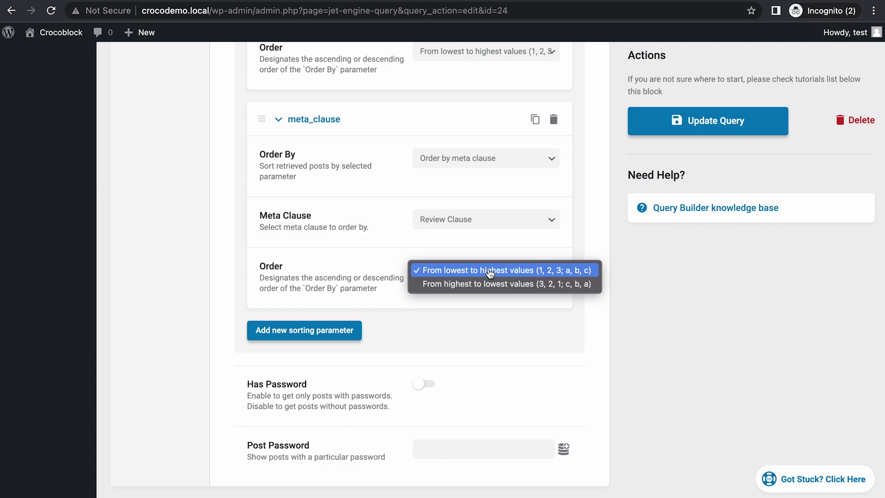
click(475, 284)
Step: Drag the review sorting rule to the top of Order & Order By
scroll(350, 274, up, 5)
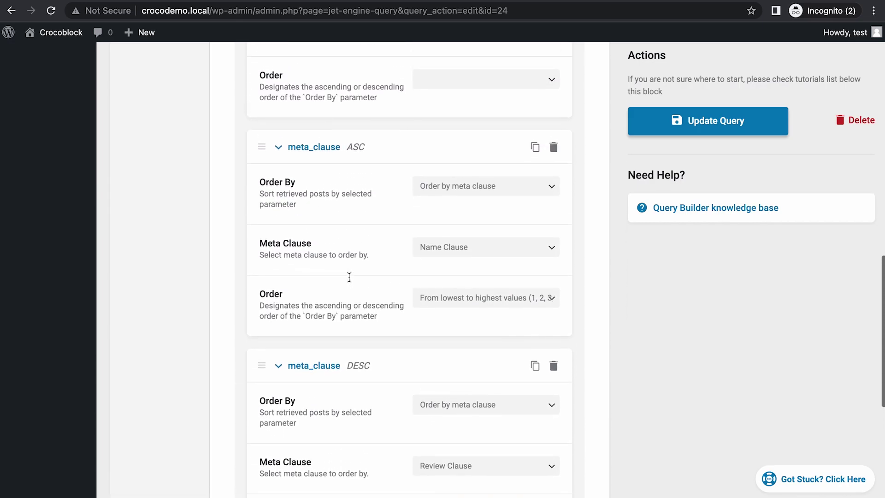
drag(262, 366, 261, 146)
scroll(258, 138, up, 4)
drag(259, 322, 250, 92)
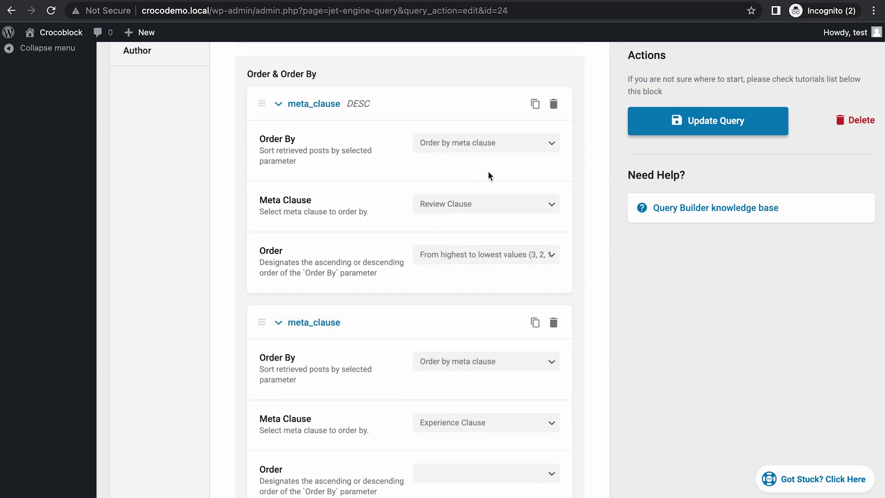
Step: Save the query with Update Query and scroll through the front-end team grid
click(700, 127)
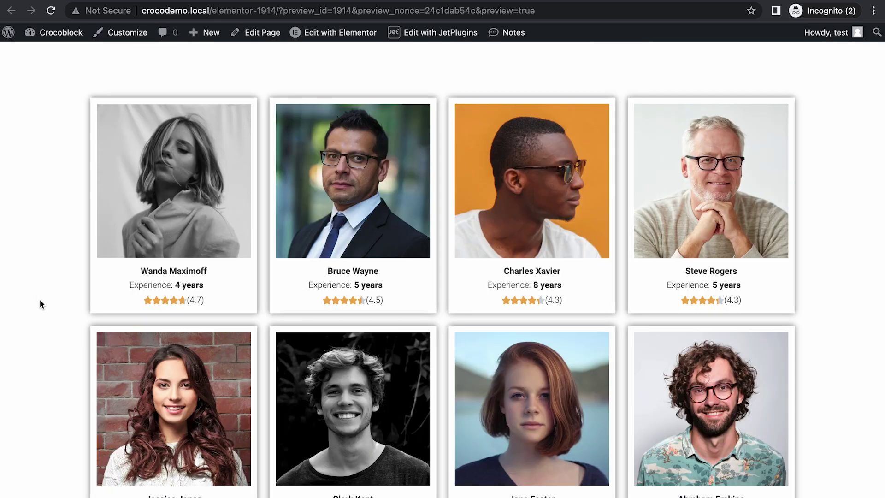
scroll(40, 304, down, 1)
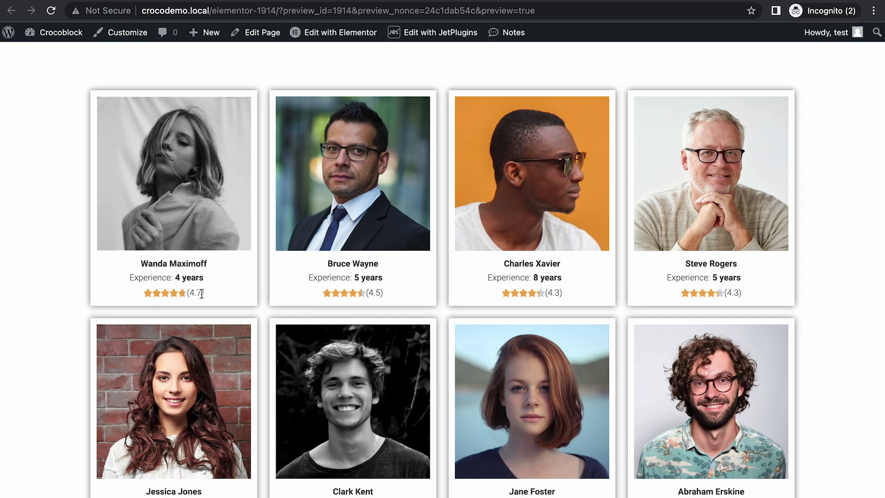
scroll(378, 305, down, 10)
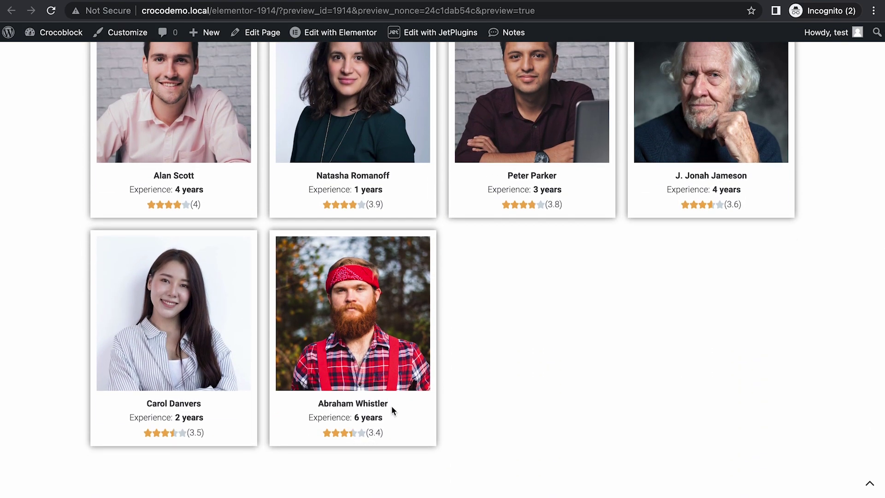
scroll(395, 399, up, 7)
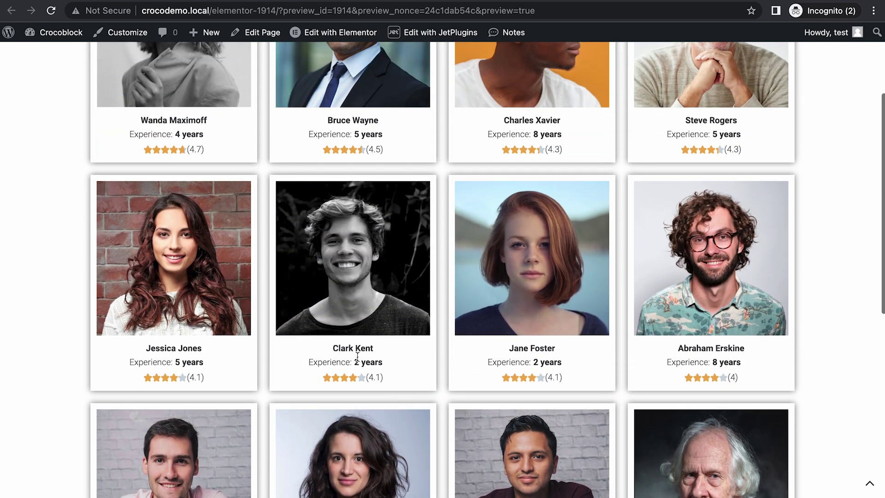
scroll(358, 356, up, 2)
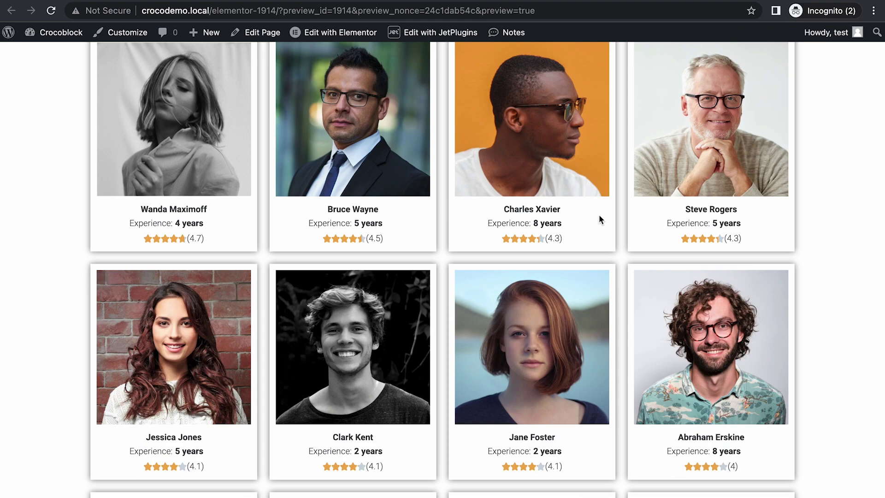
Step: Highlight a card's 4.3 rating and another's 8 years experience to compare
click(548, 238)
drag(727, 239, 743, 241)
click(598, 235)
drag(532, 225, 563, 224)
click(562, 224)
Step: Scroll down and highlight a lower card's 2 years experience and its name
scroll(485, 302, down, 2)
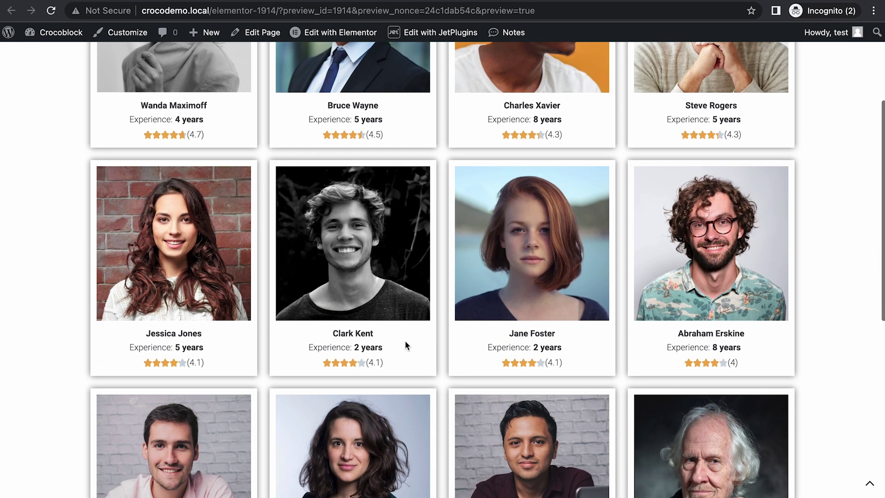
click(375, 362)
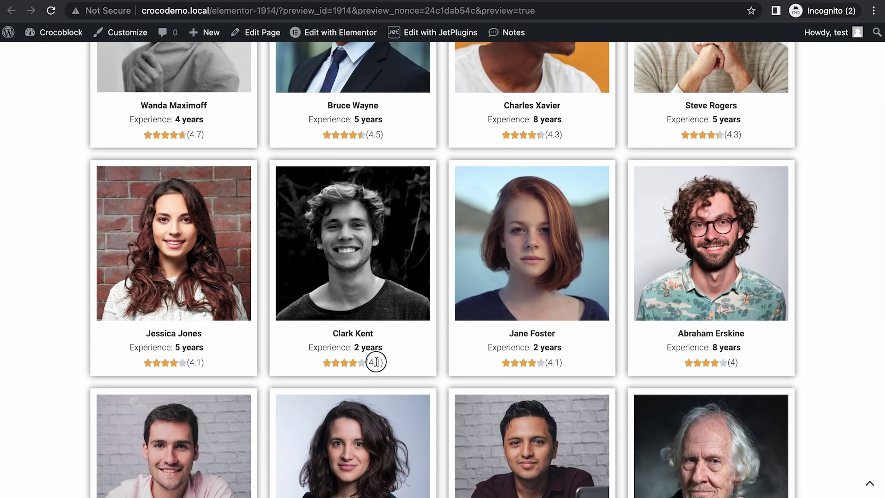
click(567, 362)
drag(357, 350, 386, 348)
click(564, 354)
drag(332, 333, 375, 332)
click(373, 331)
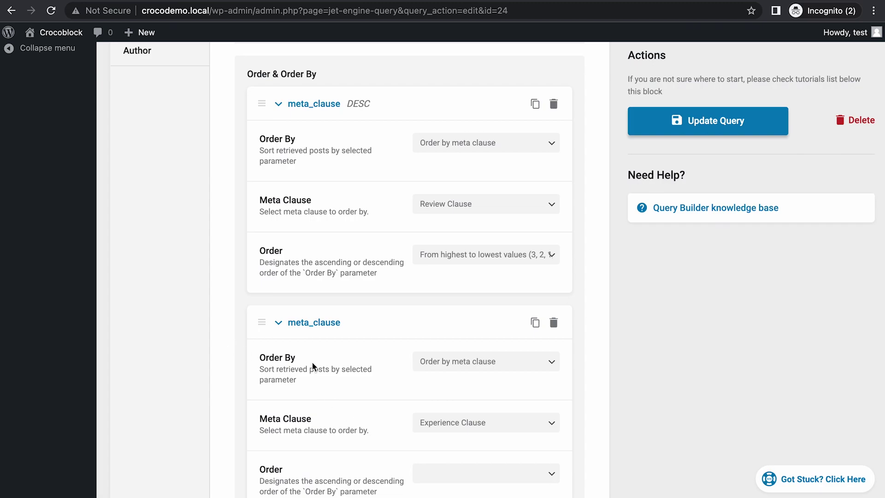
Step: Move the Experience Clause rule above the review rule, update the query, and reload the preview
drag(261, 322, 263, 110)
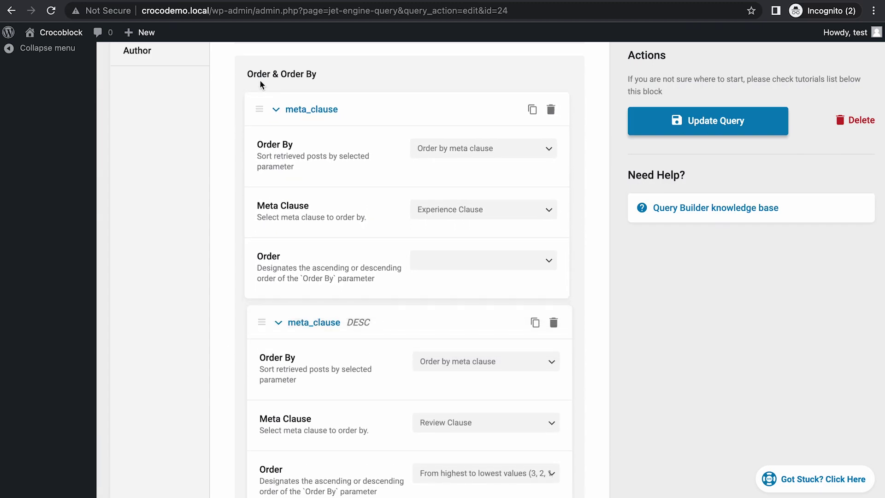
click(712, 131)
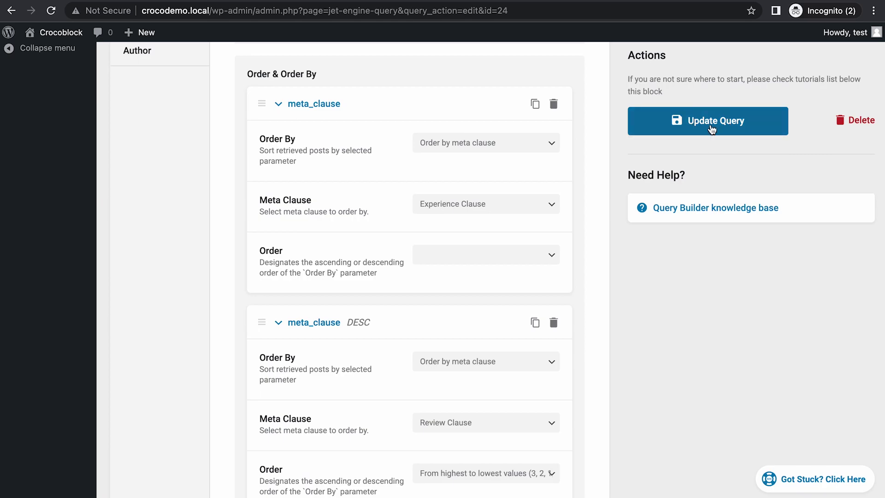
click(542, 2)
click(51, 10)
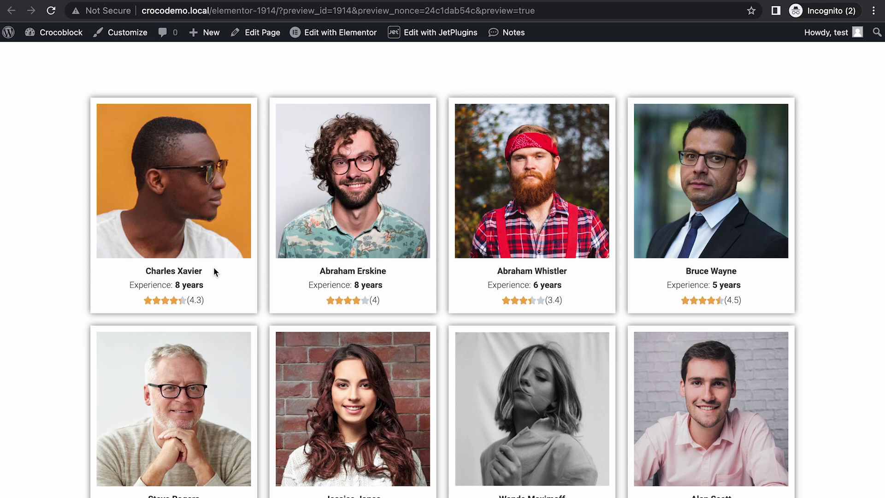
Step: Check the grid order by highlighting a 4.3 rating and a 5 years experience value
drag(189, 301, 202, 301)
click(279, 300)
double_click(193, 298)
click(223, 299)
scroll(355, 320, down, 2)
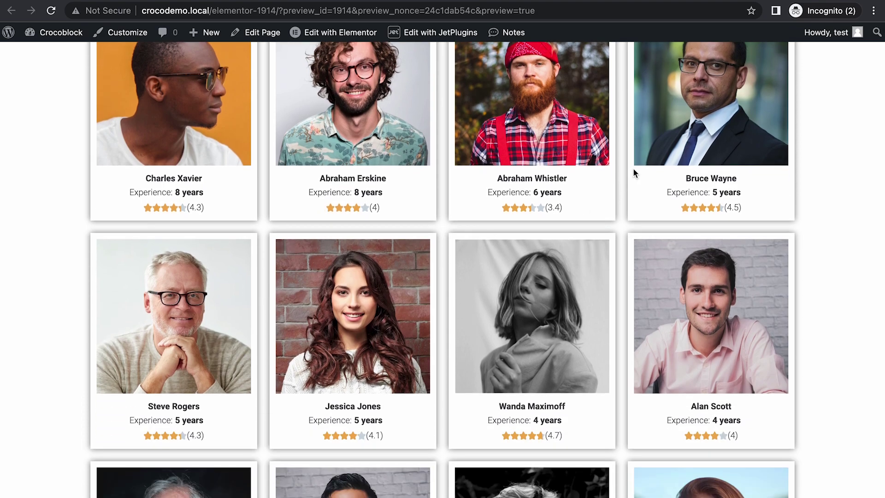
drag(711, 198, 756, 190)
click(756, 189)
scroll(615, 325, down, 10)
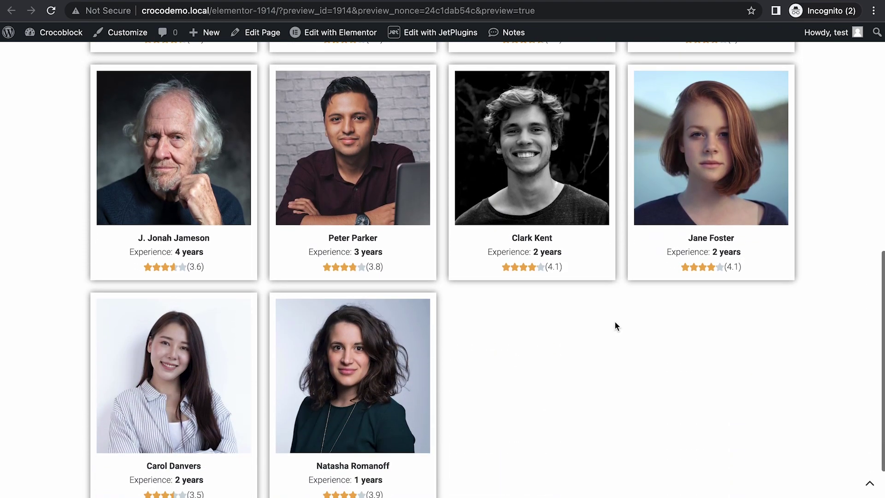
scroll(615, 326, up, 4)
scroll(615, 322, up, 5)
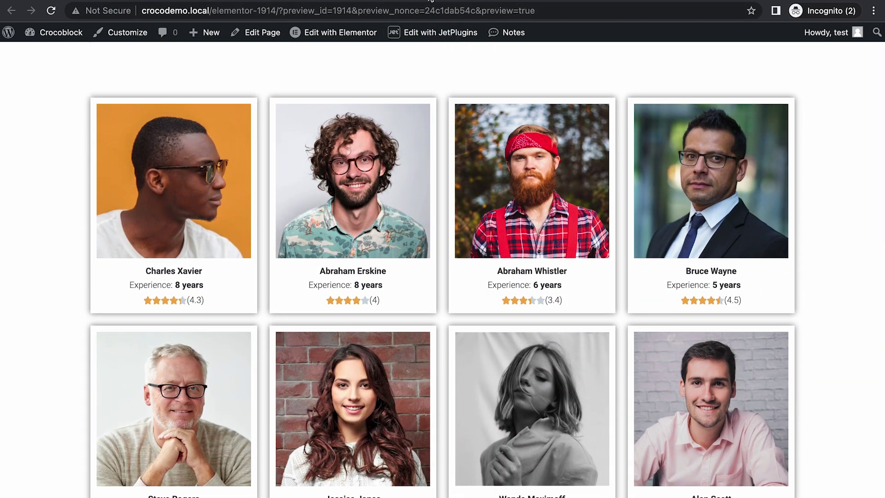